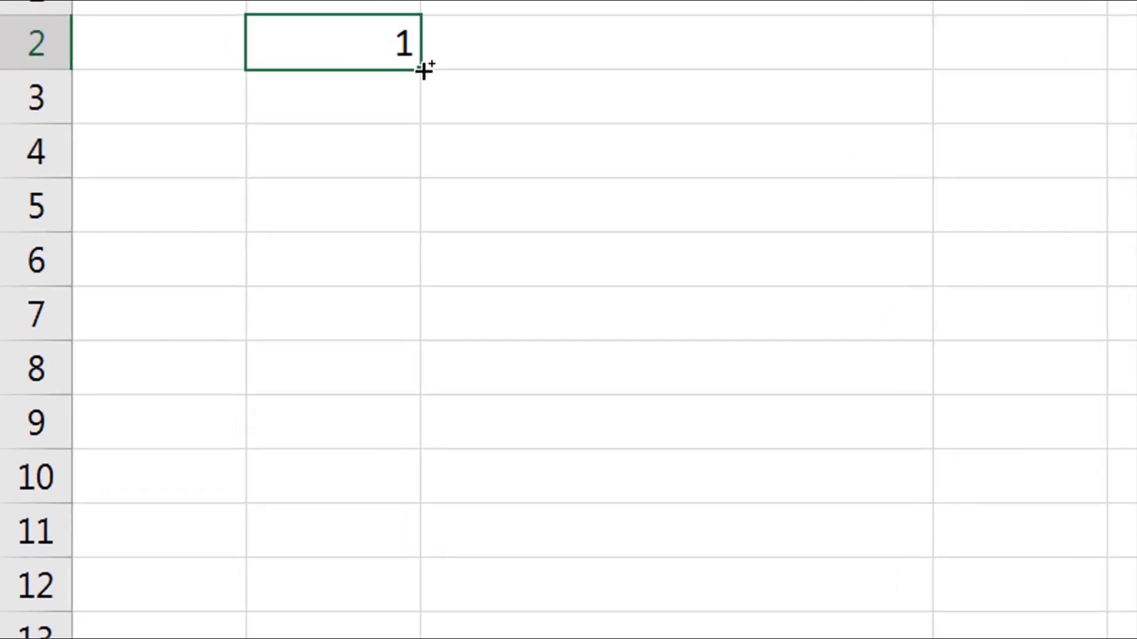
- Display the completed 'The Real Cost of' example sheet with 30 years and a 9% return
{"action": "left_click_drag", "start_coordinate": [304, 150], "coordinate": [305, 386]}
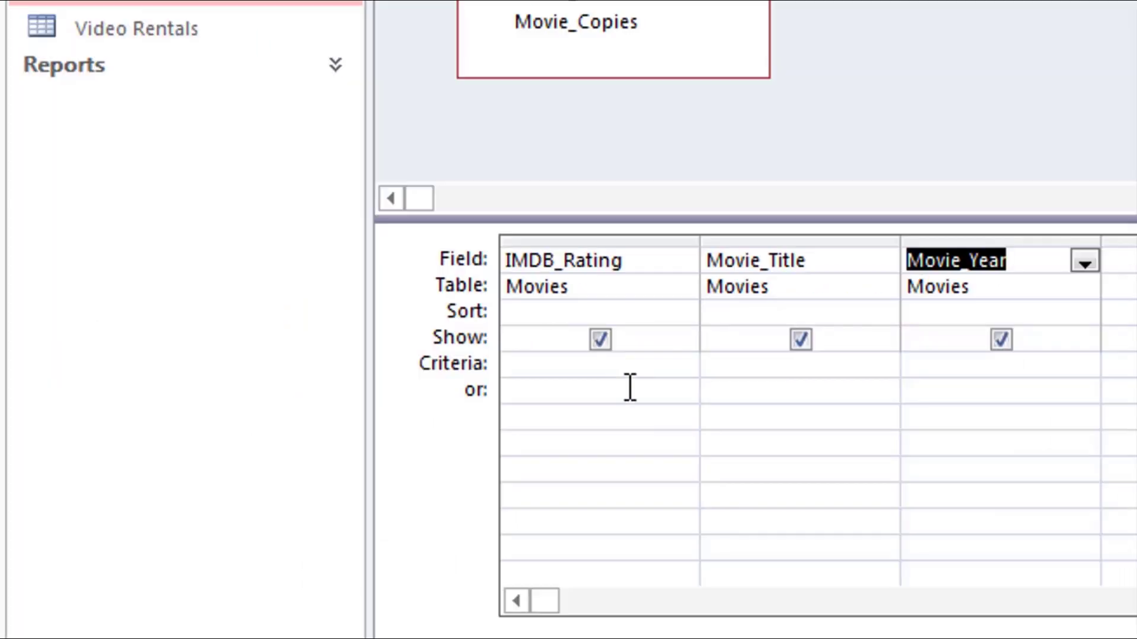
{"action": "left_click", "coordinate": [614, 367]}
{"action": "type", "text": ">8.3"}
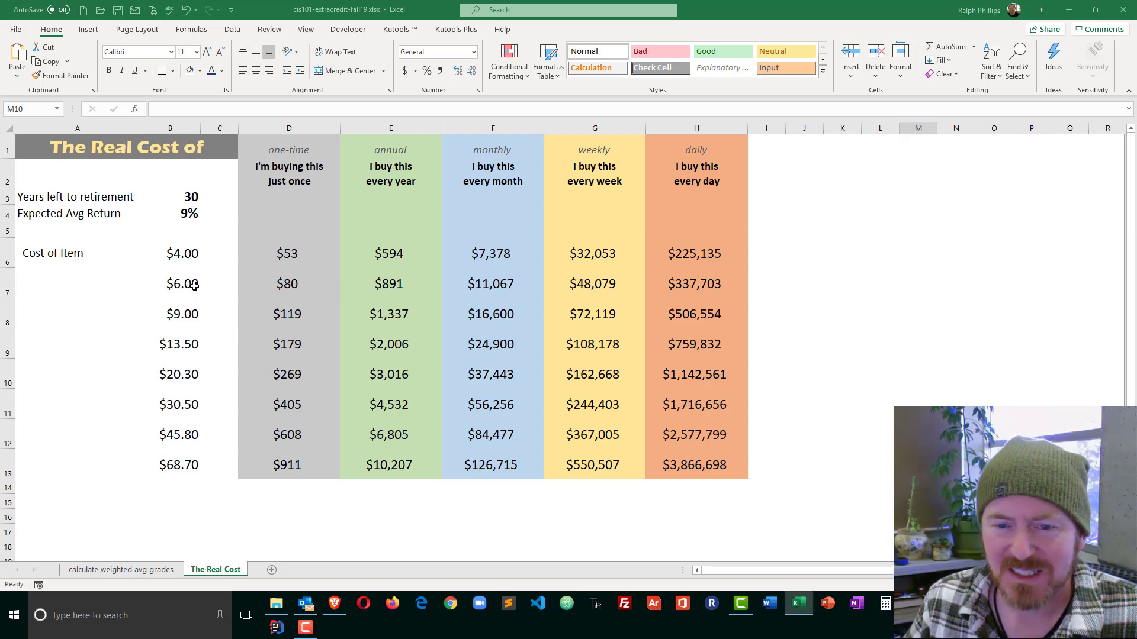
{"action": "left_click", "coordinate": [187, 253]}
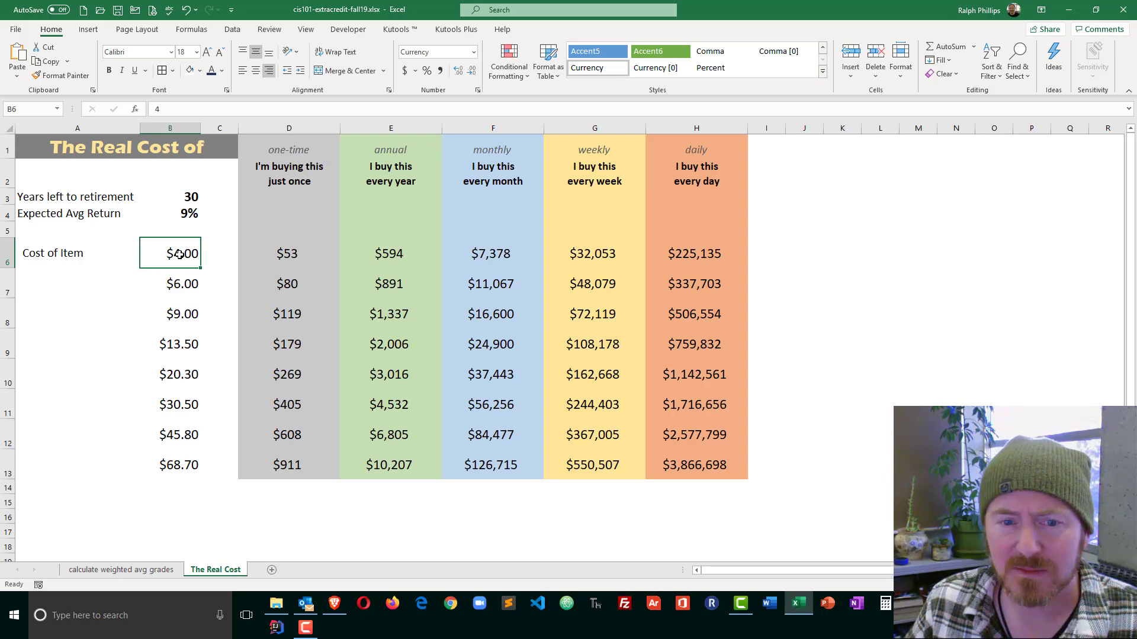
{"action": "left_click", "coordinate": [193, 198]}
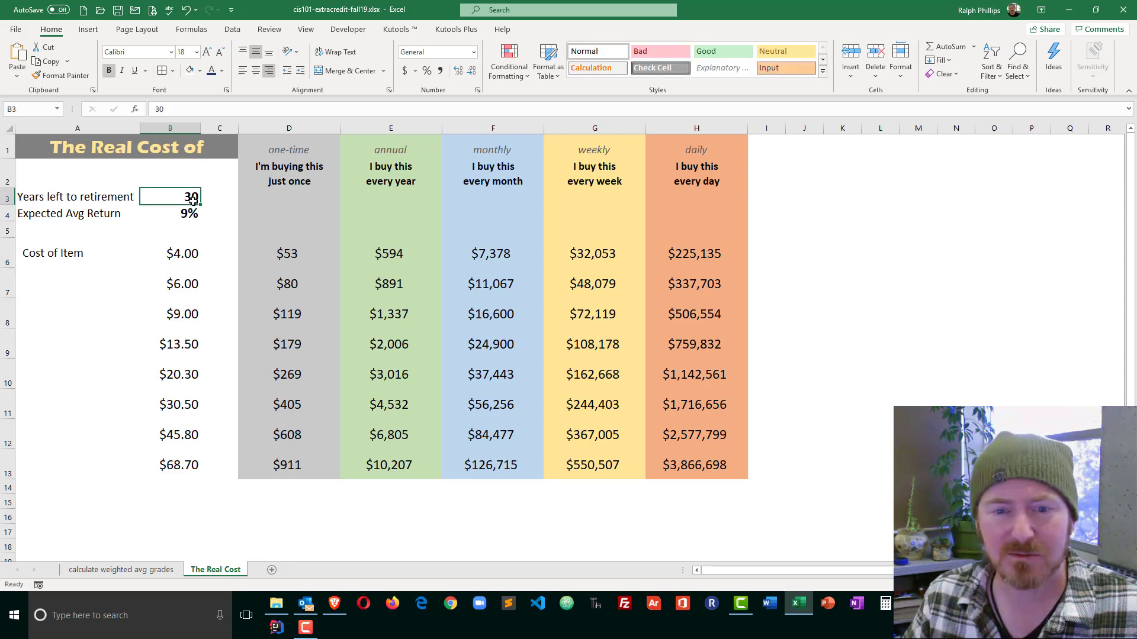
{"action": "left_click", "coordinate": [192, 213]}
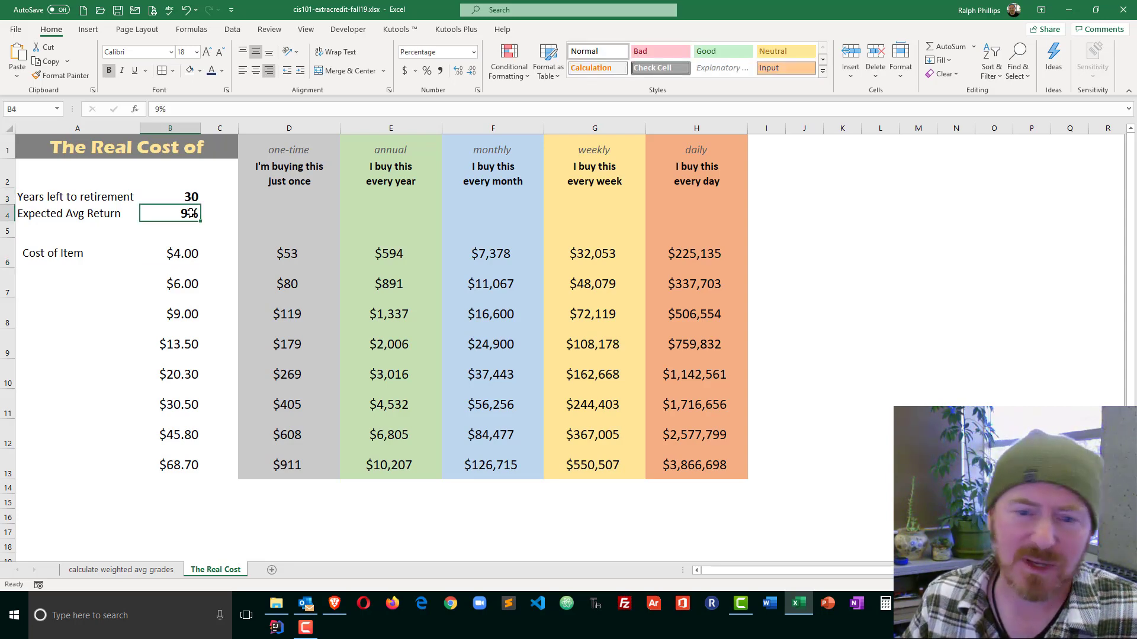
{"action": "left_click", "coordinate": [300, 254]}
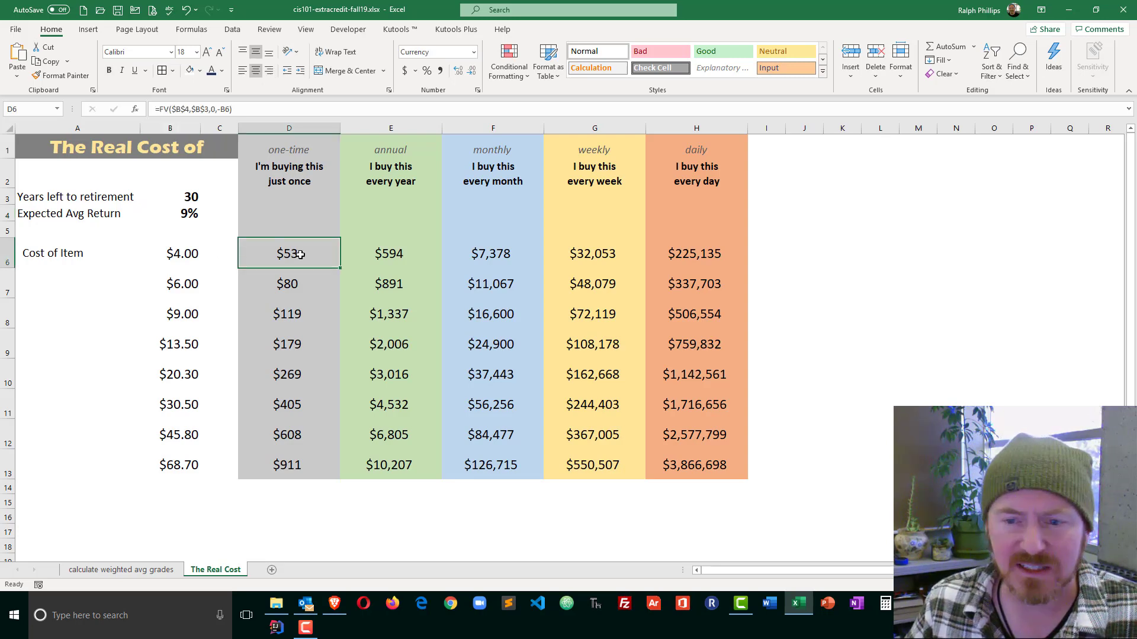
{"action": "left_click", "coordinate": [389, 256]}
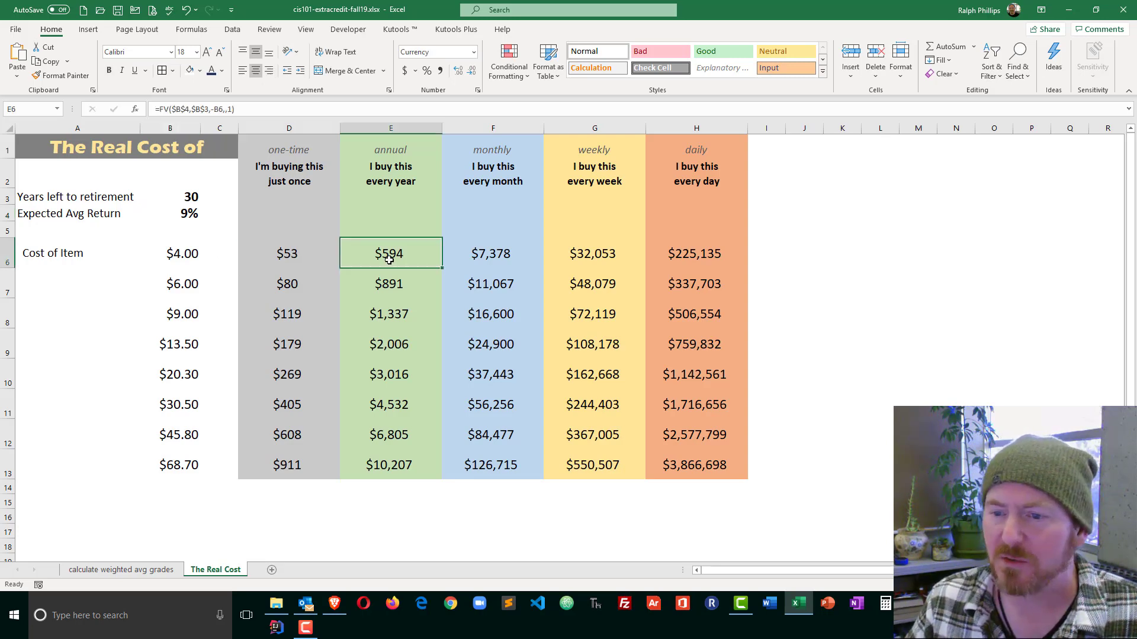
{"action": "left_click", "coordinate": [491, 256]}
{"action": "left_click", "coordinate": [581, 255]}
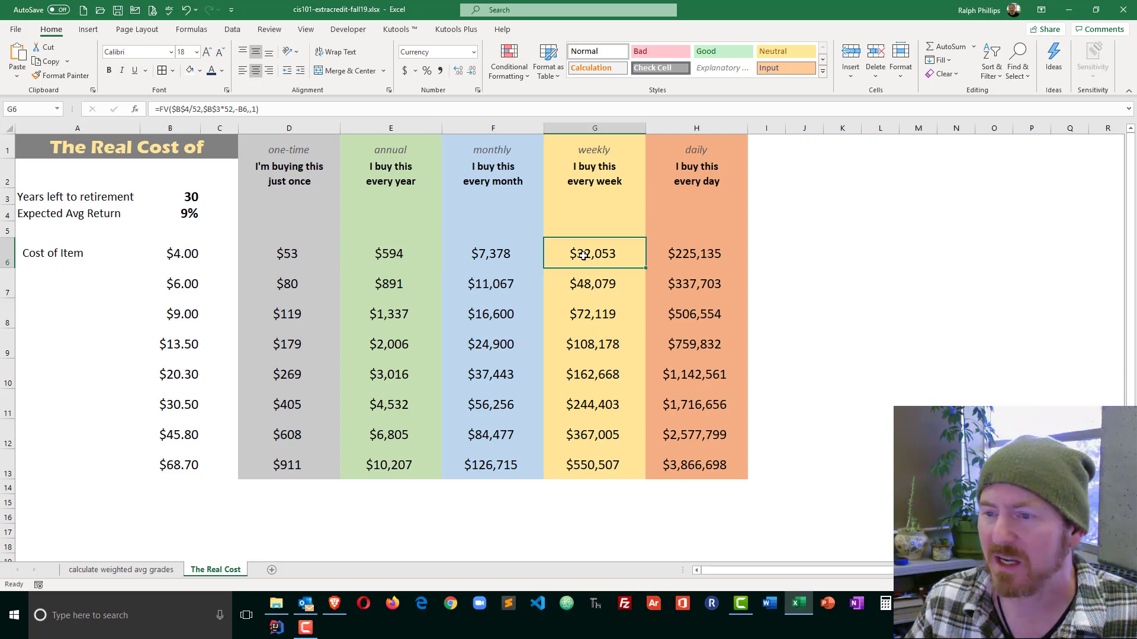
{"action": "left_click", "coordinate": [392, 263]}
{"action": "left_click", "coordinate": [488, 261]}
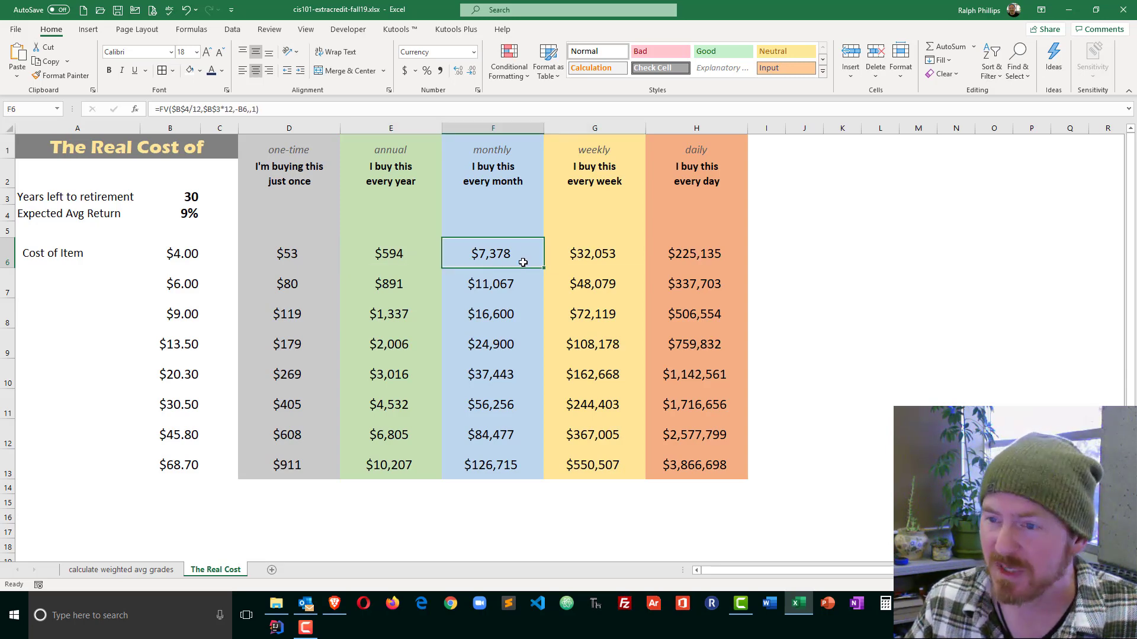
{"action": "left_click", "coordinate": [577, 261]}
{"action": "left_click", "coordinate": [708, 258]}
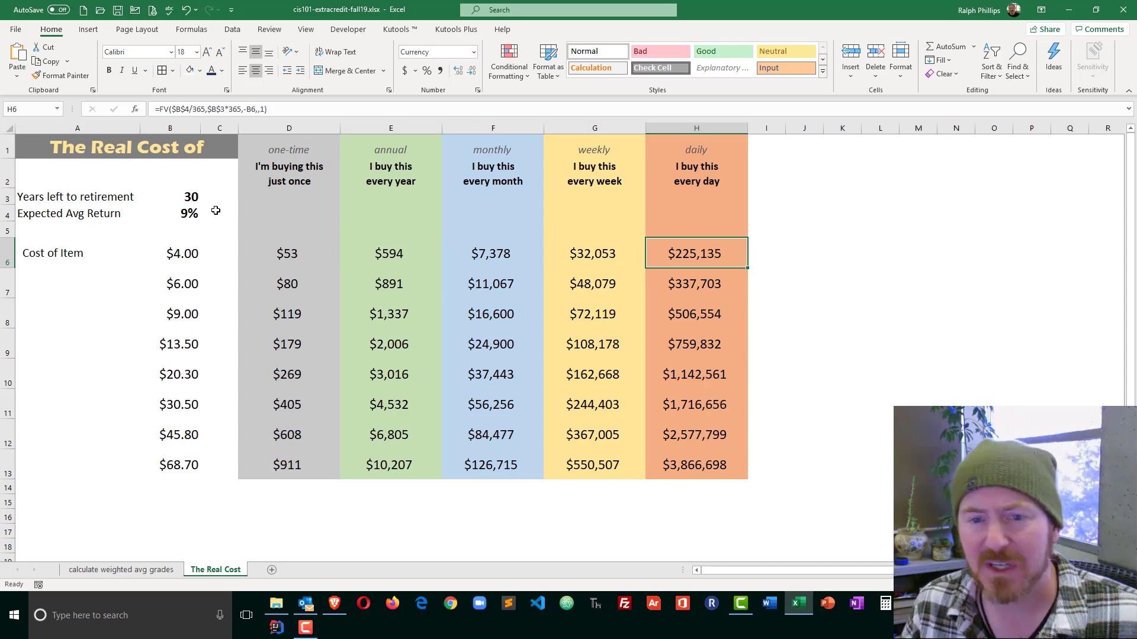
{"action": "left_click", "coordinate": [192, 259]}
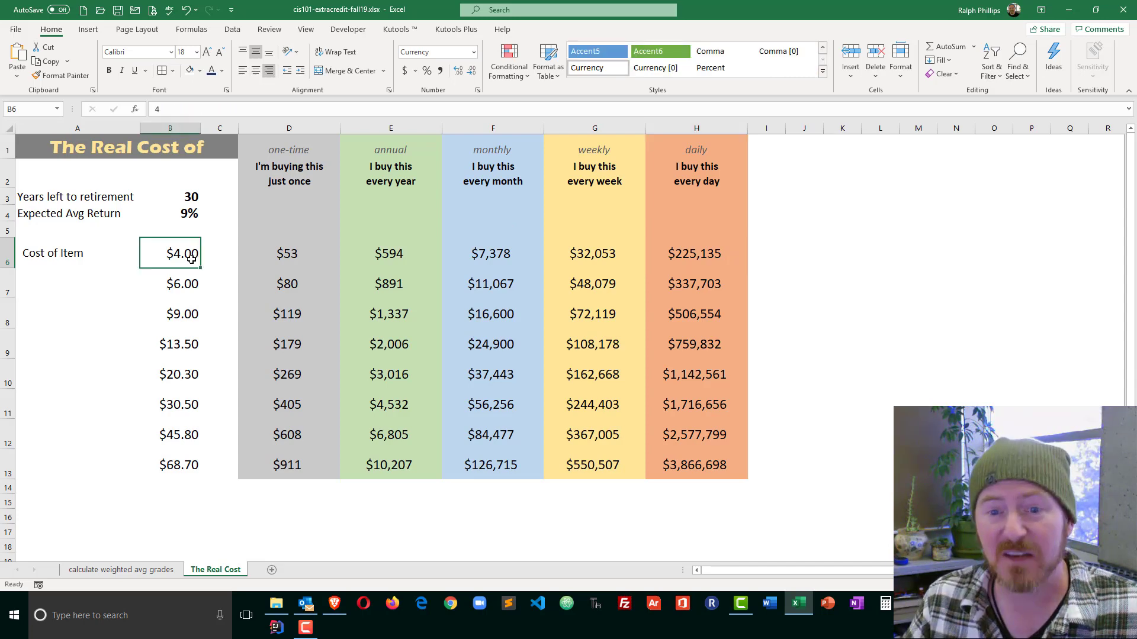
{"action": "left_click", "coordinate": [717, 262]}
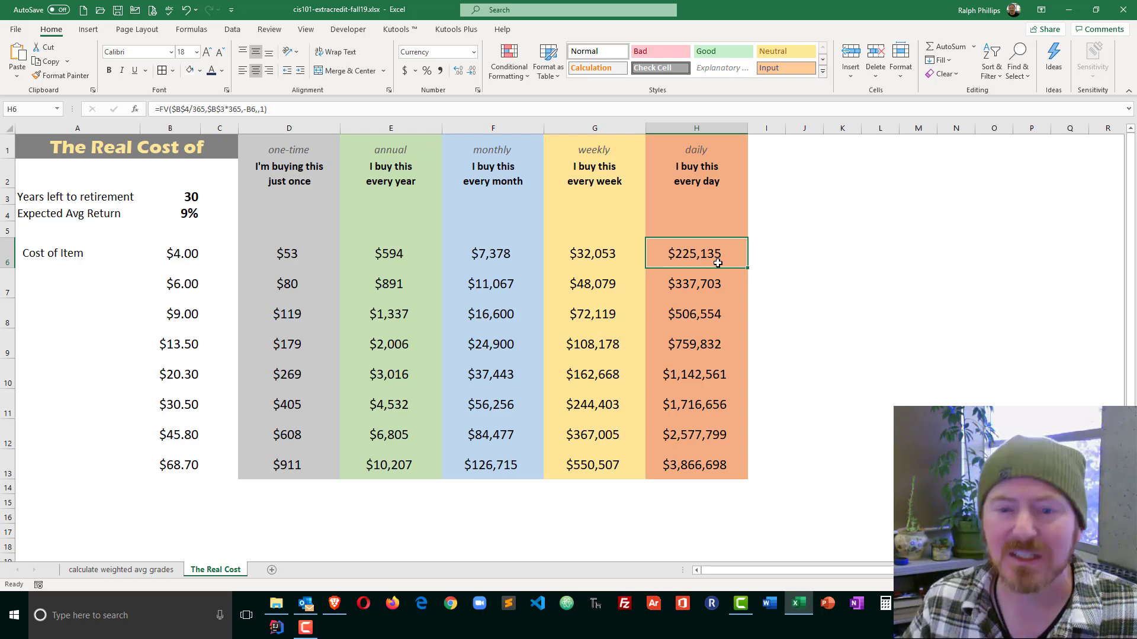
- Clear the retirement inputs, item costs and all FV result cells
{"action": "left_click_drag", "start_coordinate": [195, 197], "coordinate": [190, 465]}
{"action": "key", "text": "Delete"}
{"action": "key", "text": "Delete"}
{"action": "left_click_drag", "start_coordinate": [279, 254], "coordinate": [666, 463]}
{"action": "key", "text": "Delete"}
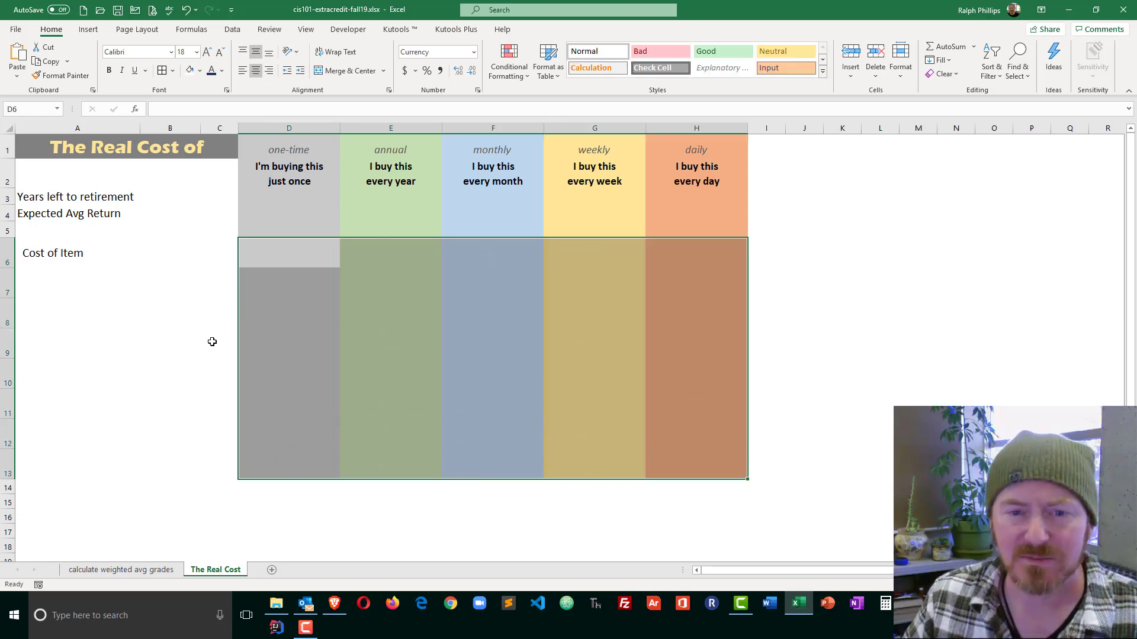
- Enter 25 years left to retirement in B3 and a 5% expected return in B4
{"action": "left_click", "coordinate": [172, 198]}
{"action": "left_click", "coordinate": [168, 223]}
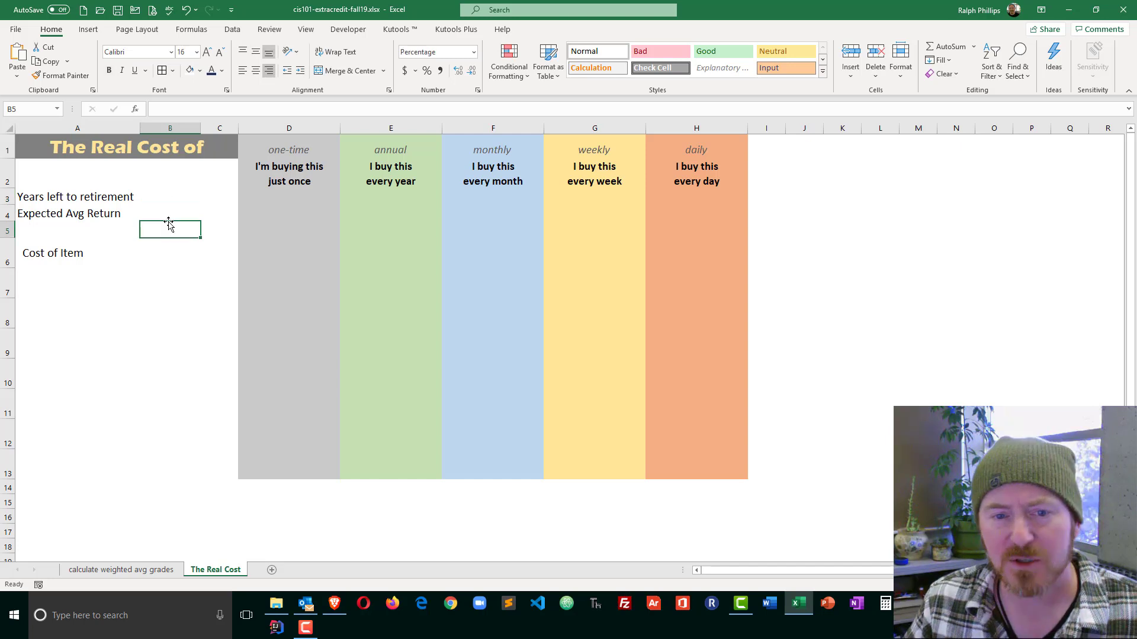
{"action": "left_click", "coordinate": [168, 199]}
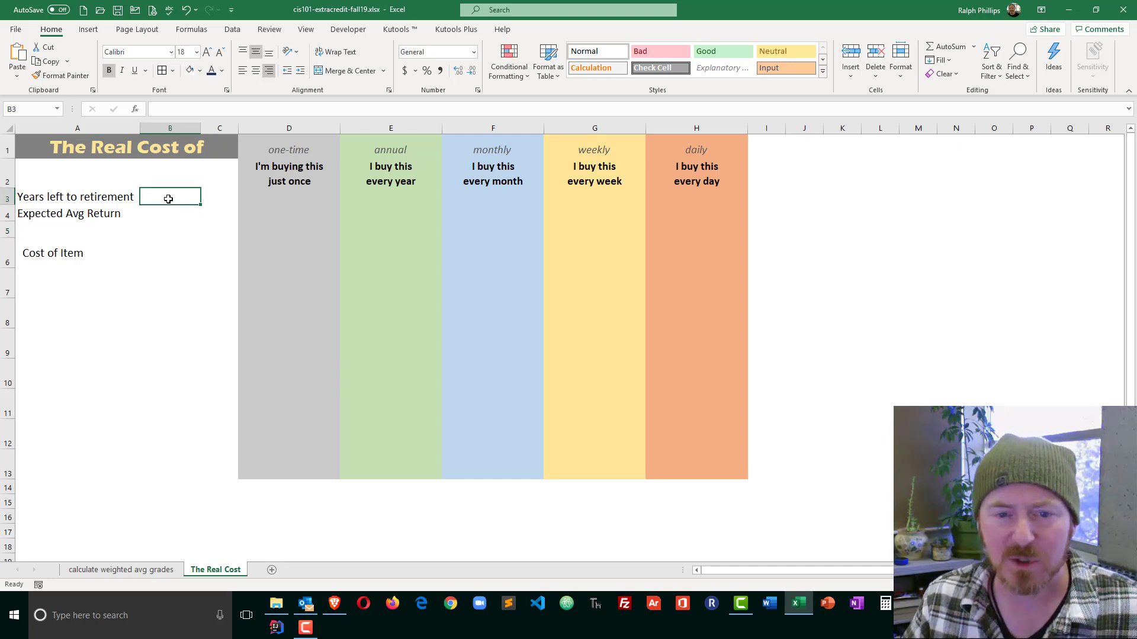
{"action": "left_click", "coordinate": [166, 214]}
{"action": "left_click", "coordinate": [167, 196]}
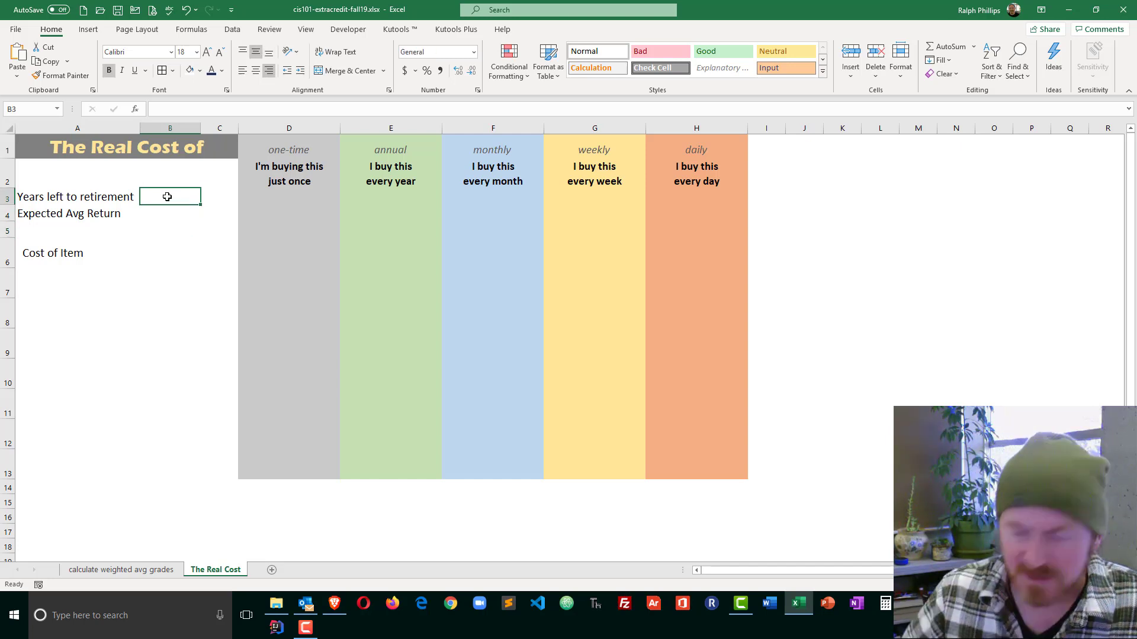
{"action": "type", "text": "25"}
{"action": "key", "text": "Return"}
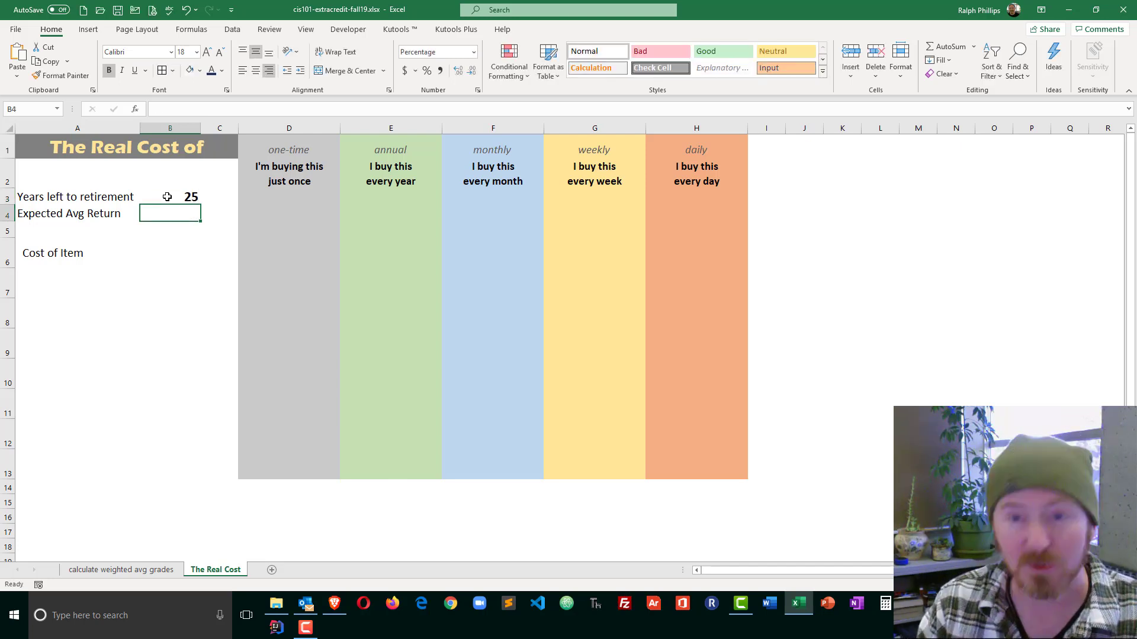
{"action": "type", "text": "5"}
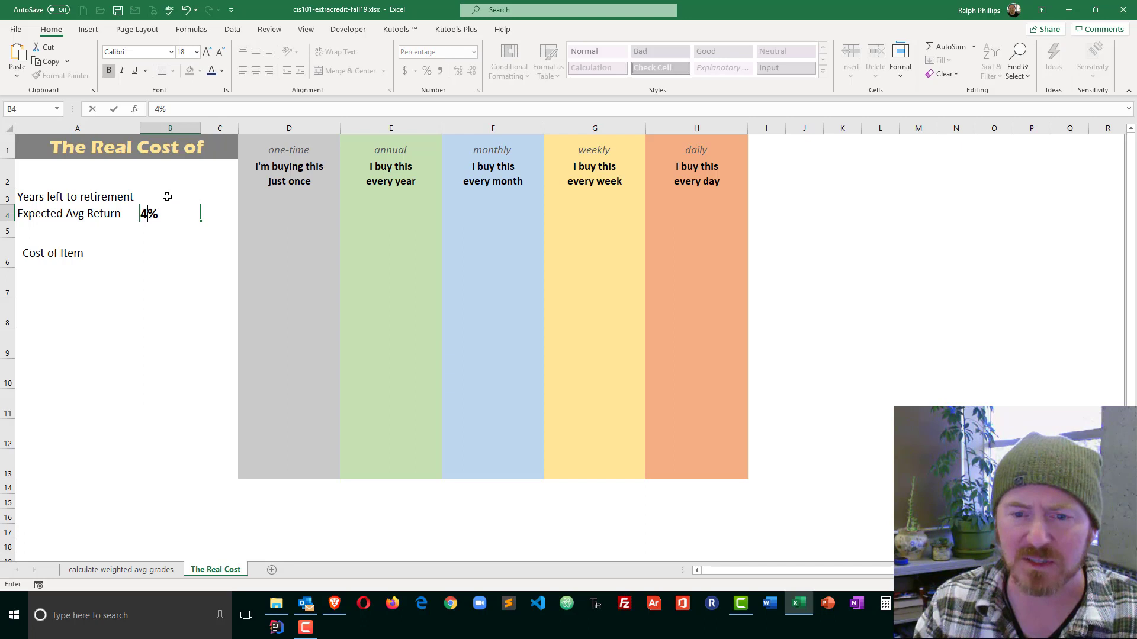
{"action": "key", "text": "Return"}
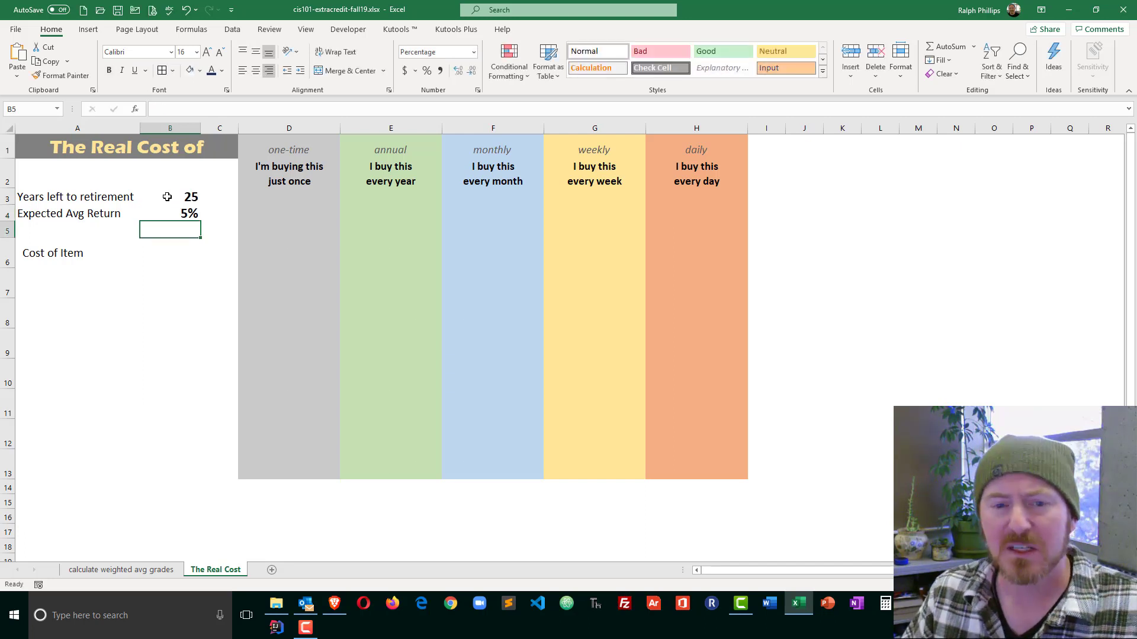
{"action": "left_click", "coordinate": [171, 198]}
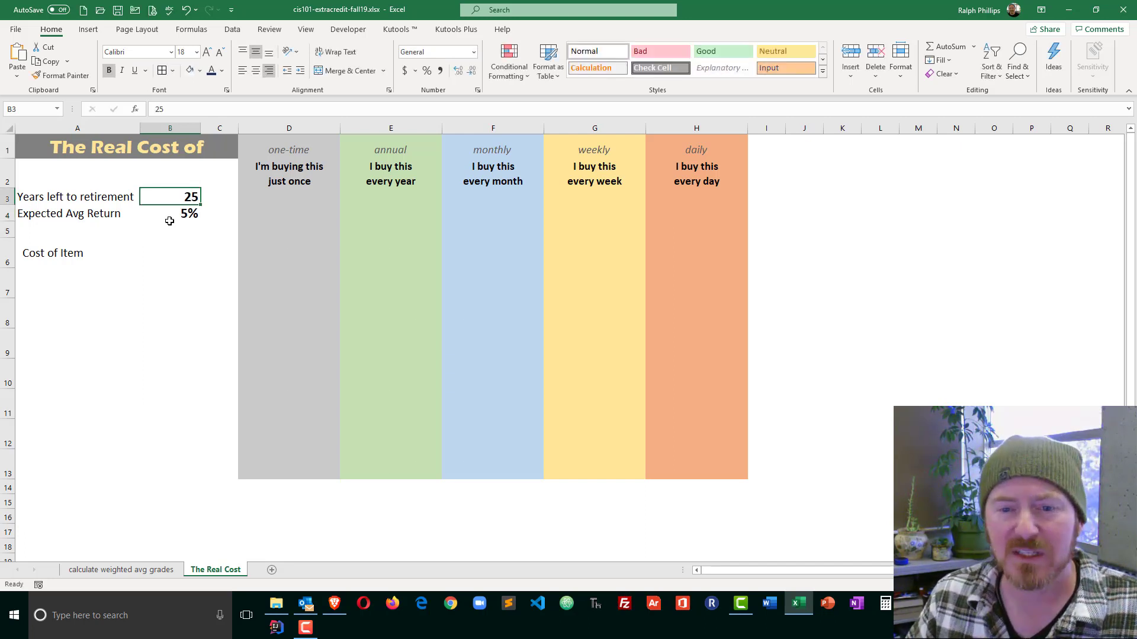
{"action": "left_click", "coordinate": [169, 212]}
{"action": "left_click", "coordinate": [166, 257]}
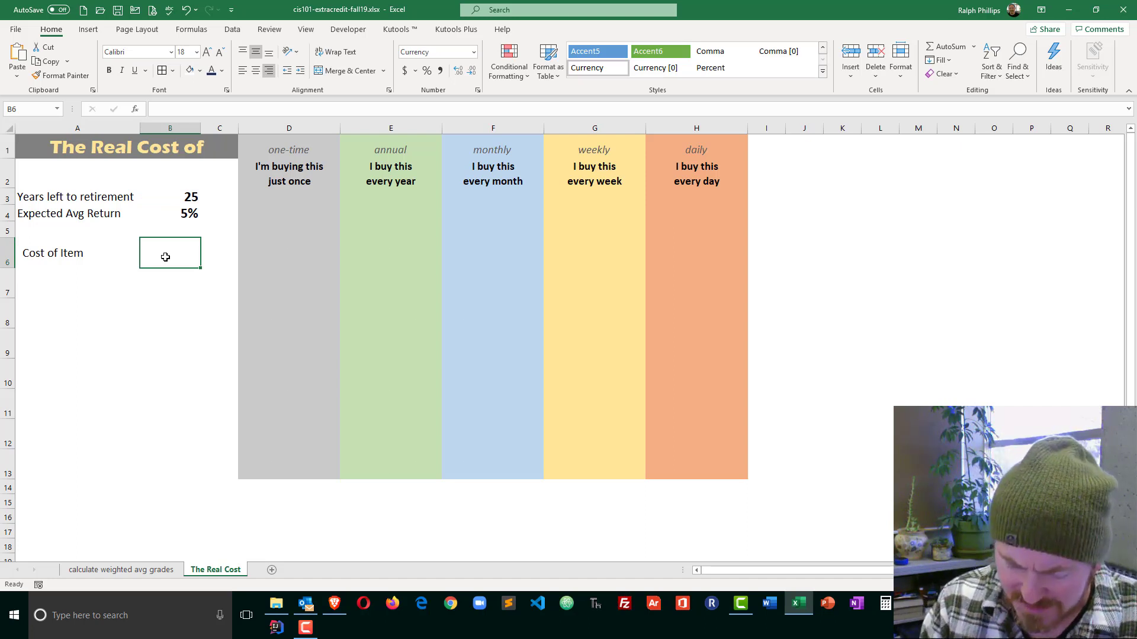
- Enter $4.00 in B6 and fill =B6*1.5 from B7 down to B13
{"action": "type", "text": "4"}
{"action": "key", "text": "Return"}
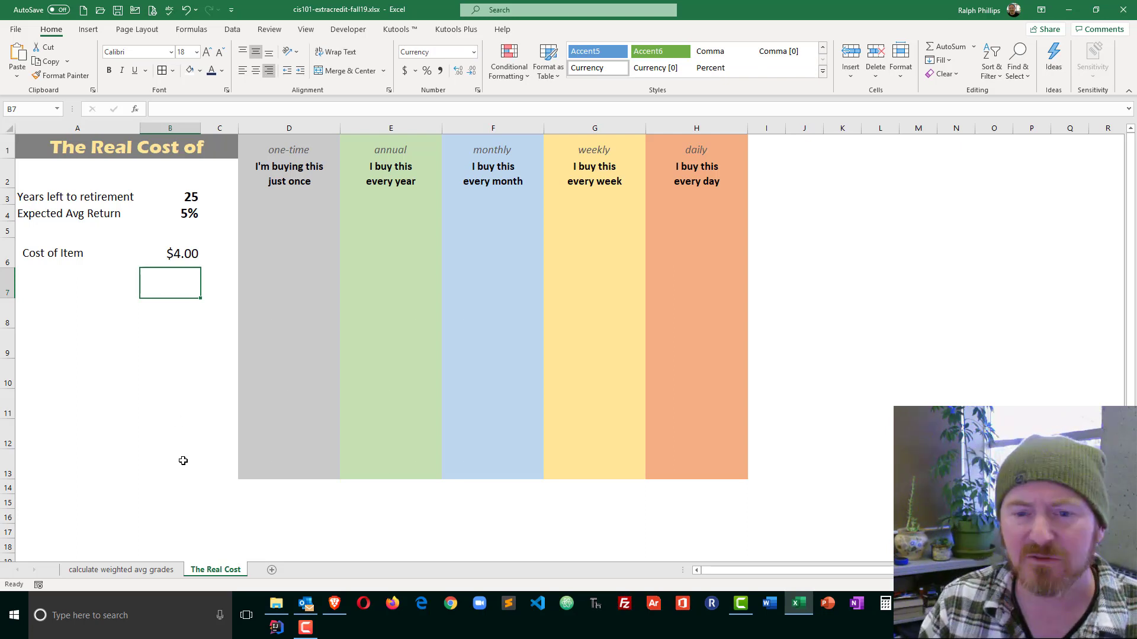
{"action": "type", "text": "="}
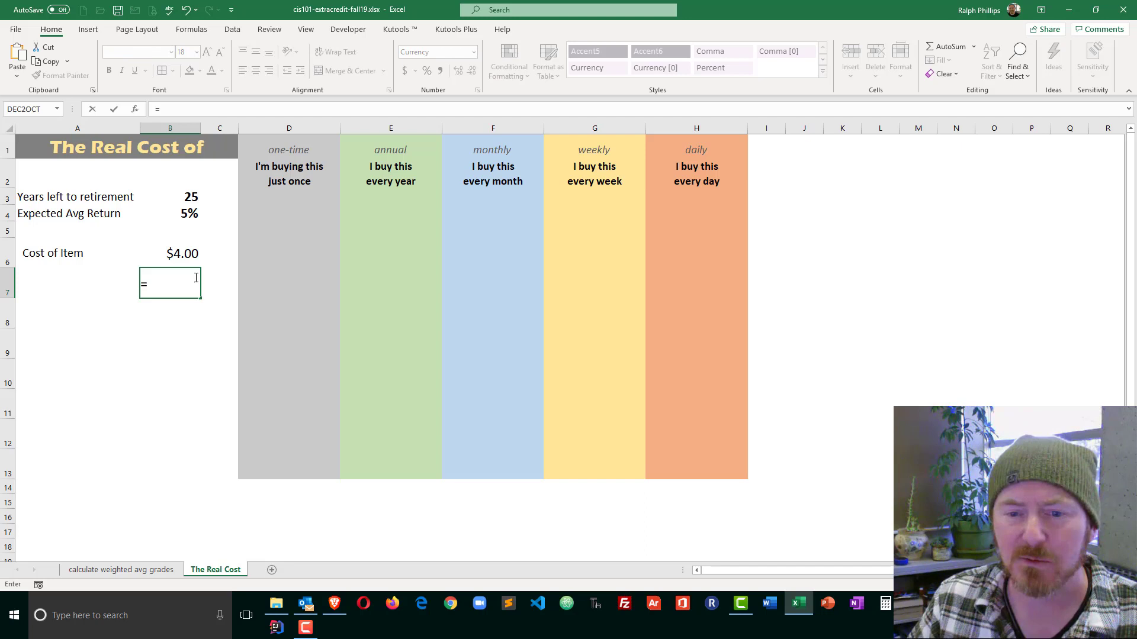
{"action": "left_click", "coordinate": [187, 255]}
{"action": "type", "text": "("}
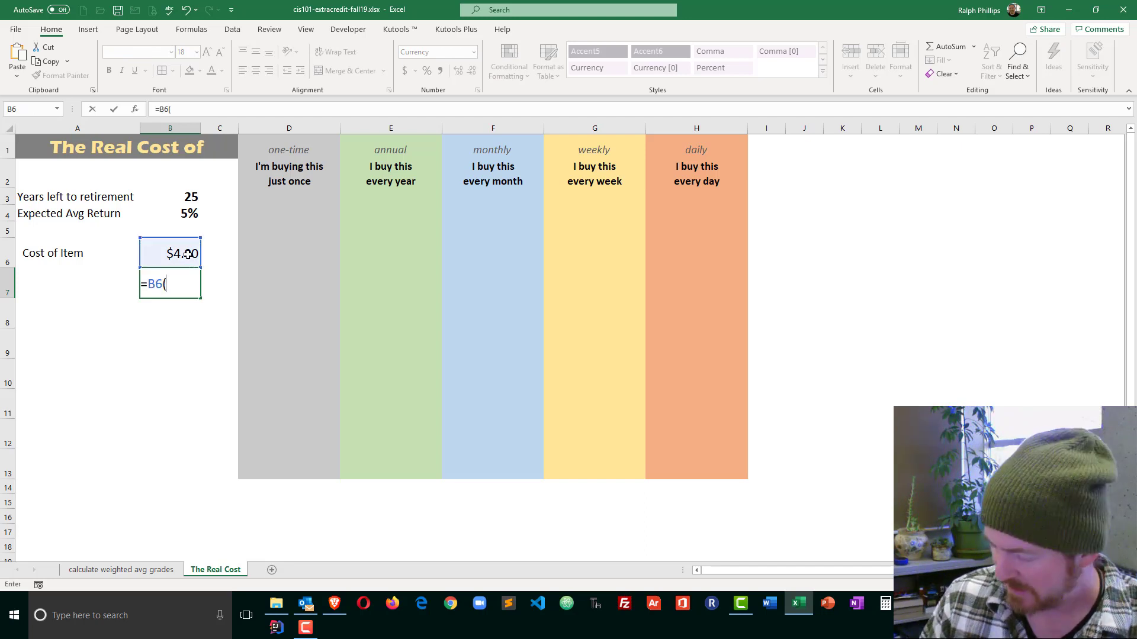
{"action": "key", "text": "BackSpace"}
{"action": "type", "text": "*1.5"}
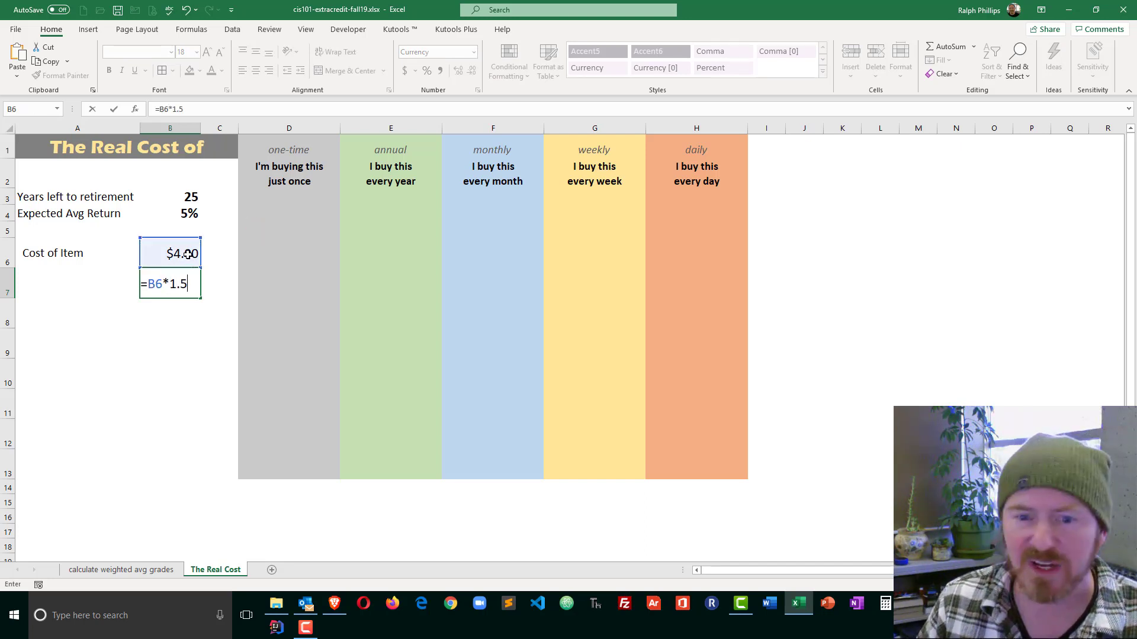
{"action": "key", "text": "Return"}
{"action": "left_click", "coordinate": [186, 284]}
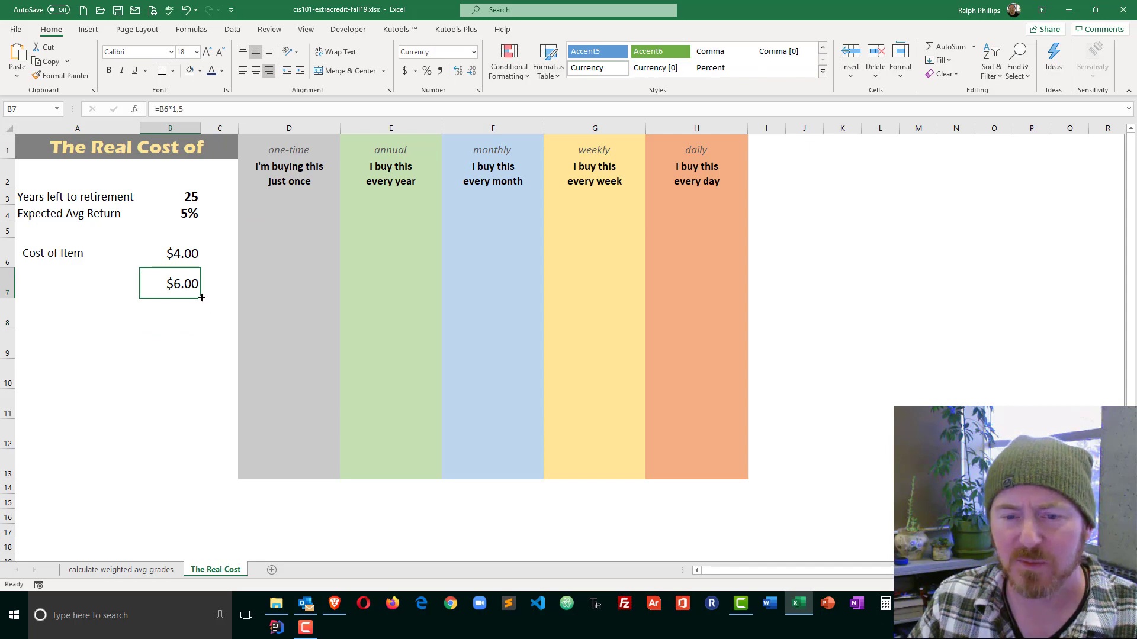
{"action": "left_click_drag", "start_coordinate": [200, 298], "coordinate": [215, 474]}
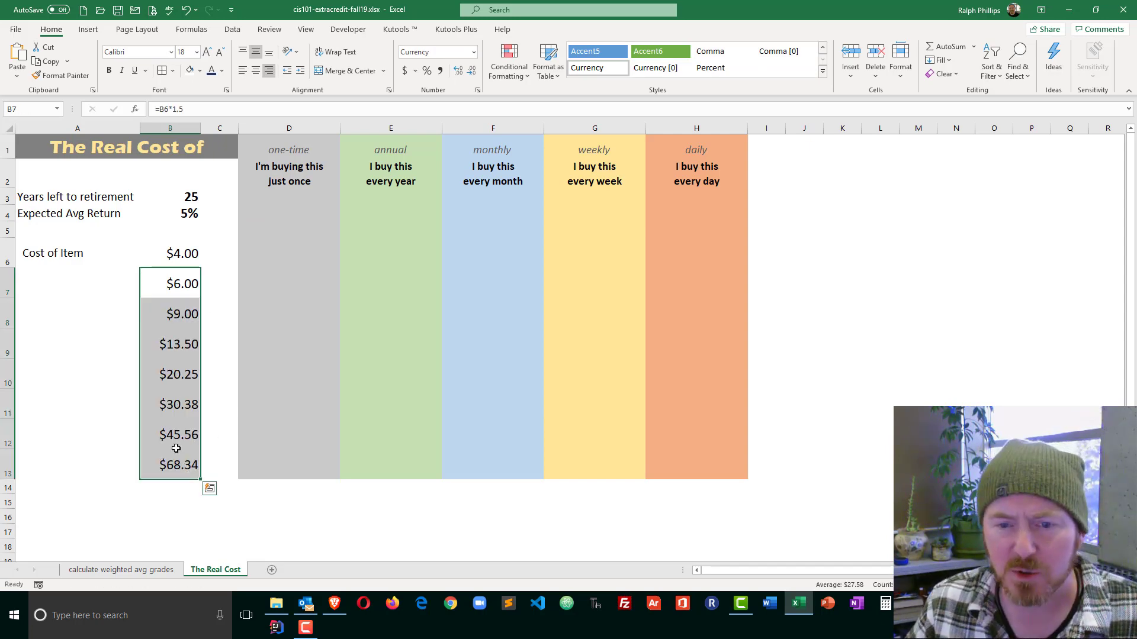
- Change B7 to =ROUND(B6*1.5,0) and fill it down through B13
{"action": "left_click", "coordinate": [178, 288]}
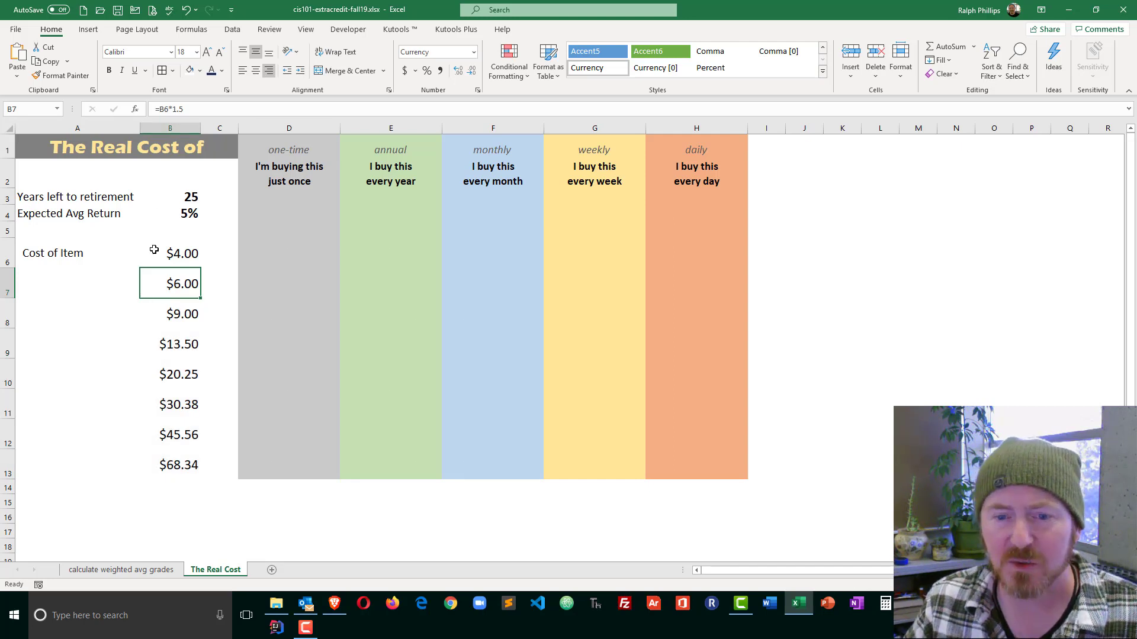
{"action": "double_click", "coordinate": [181, 285]}
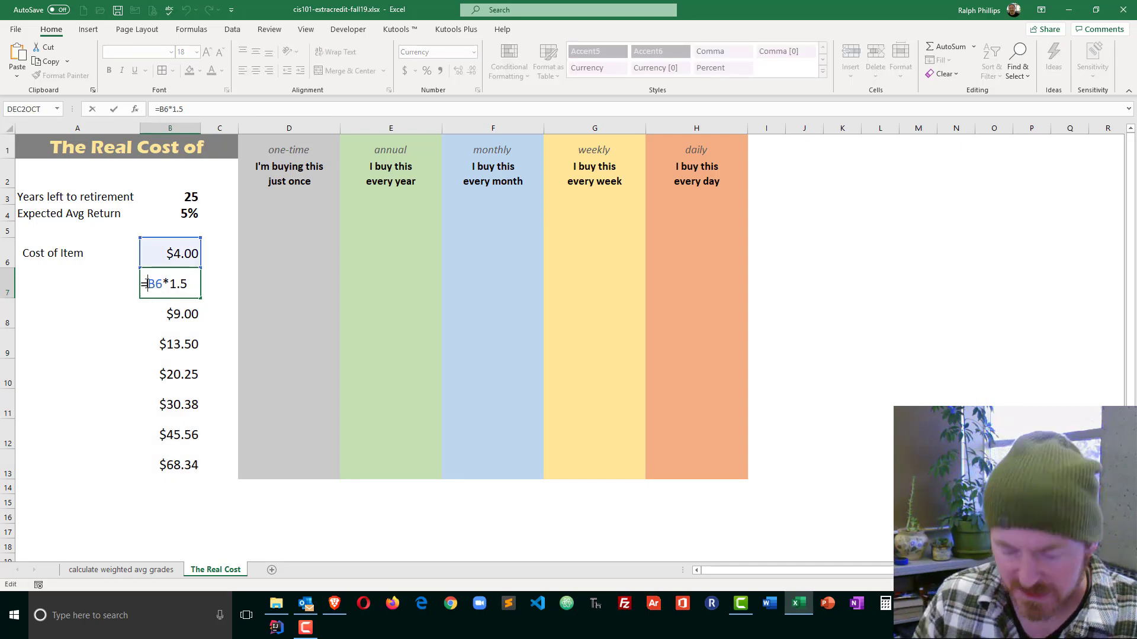
{"action": "type", "text": "round("}
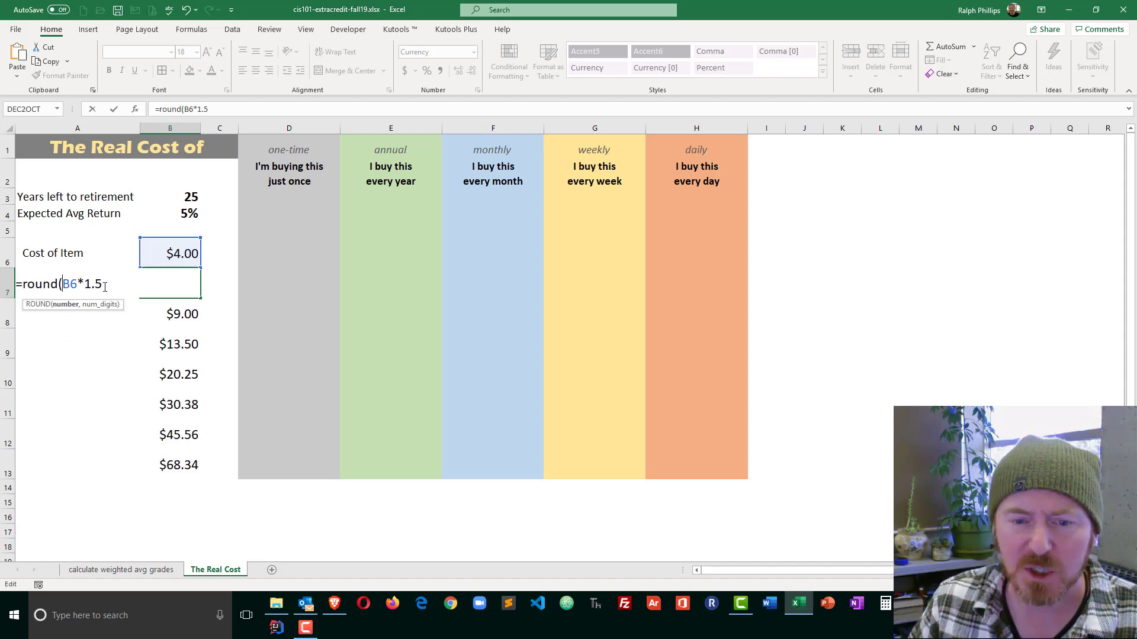
{"action": "left_click_drag", "start_coordinate": [62, 285], "coordinate": [103, 286]}
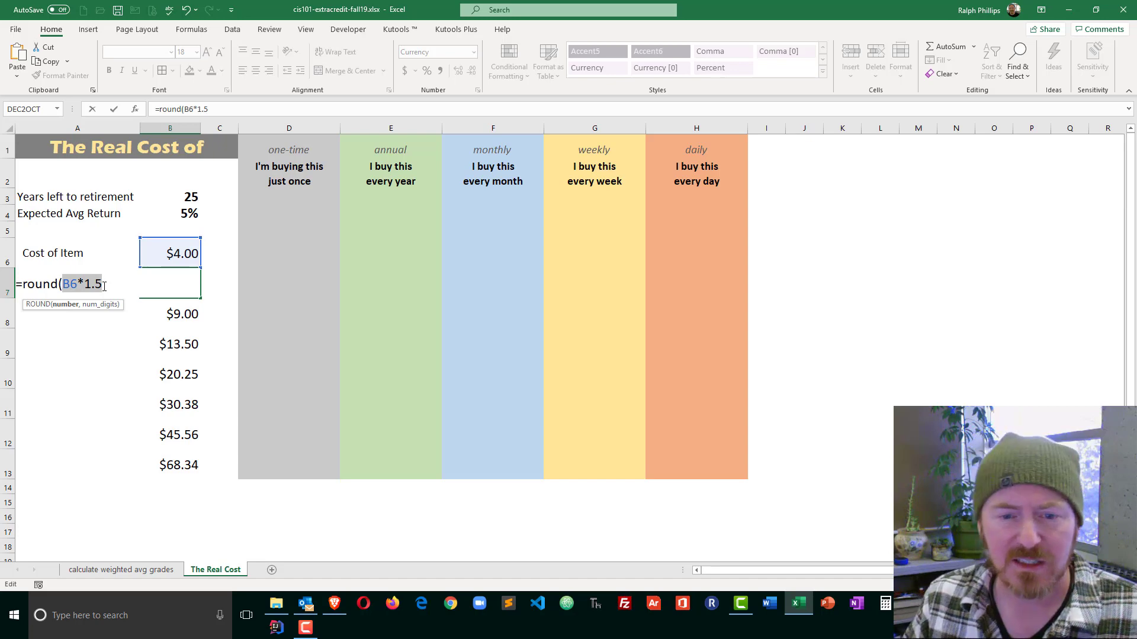
{"action": "left_click", "coordinate": [108, 287]}
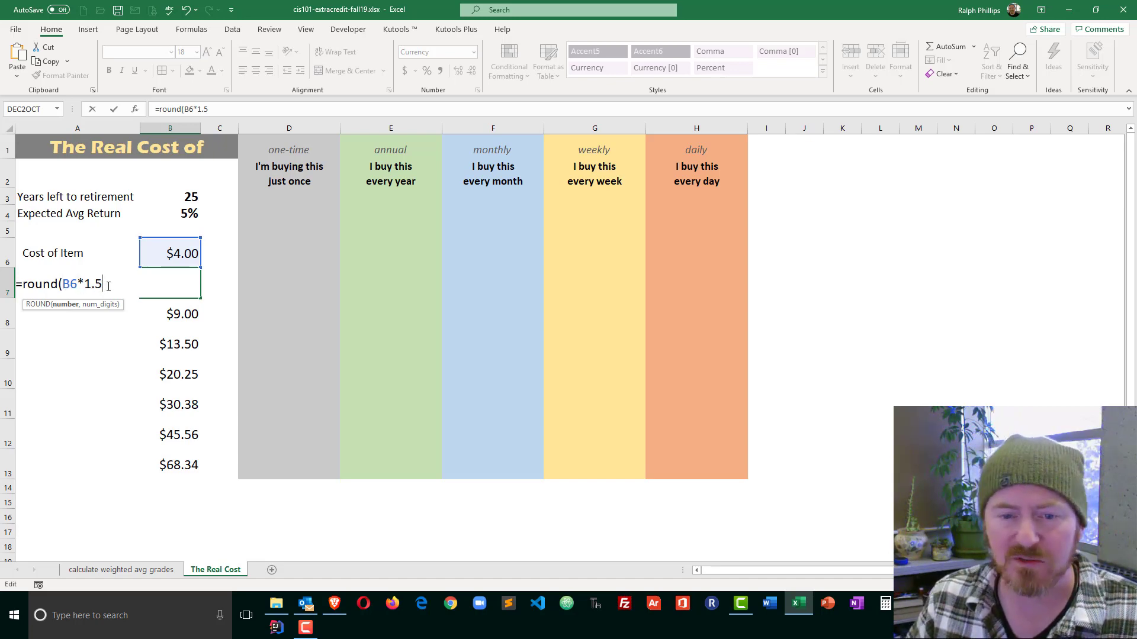
{"action": "type", "text": ","}
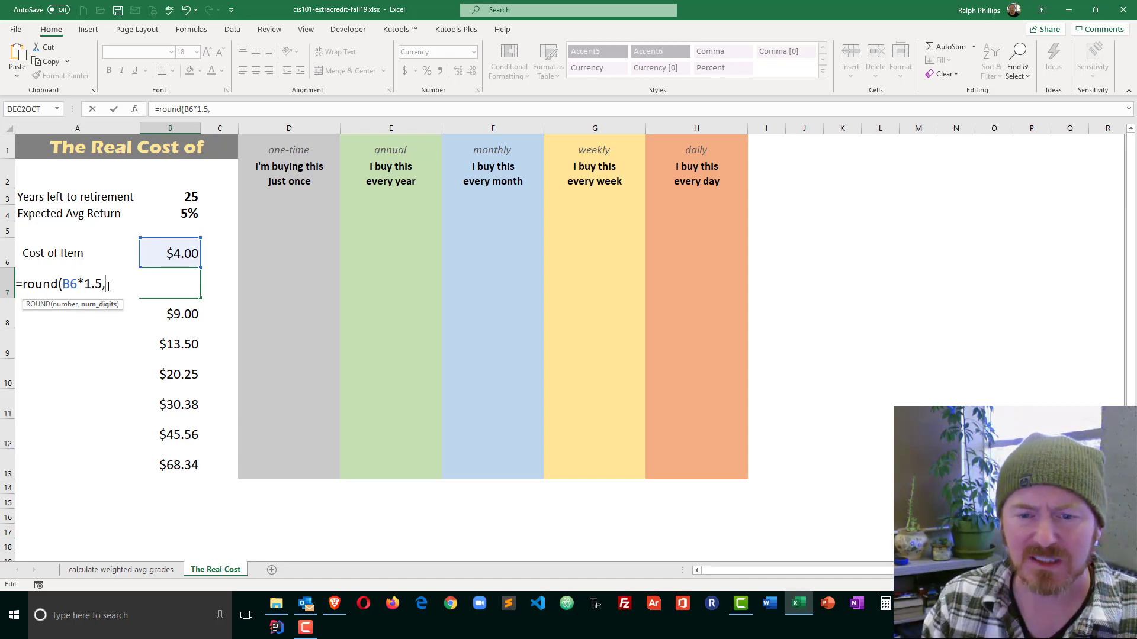
{"action": "type", "text": "0)"}
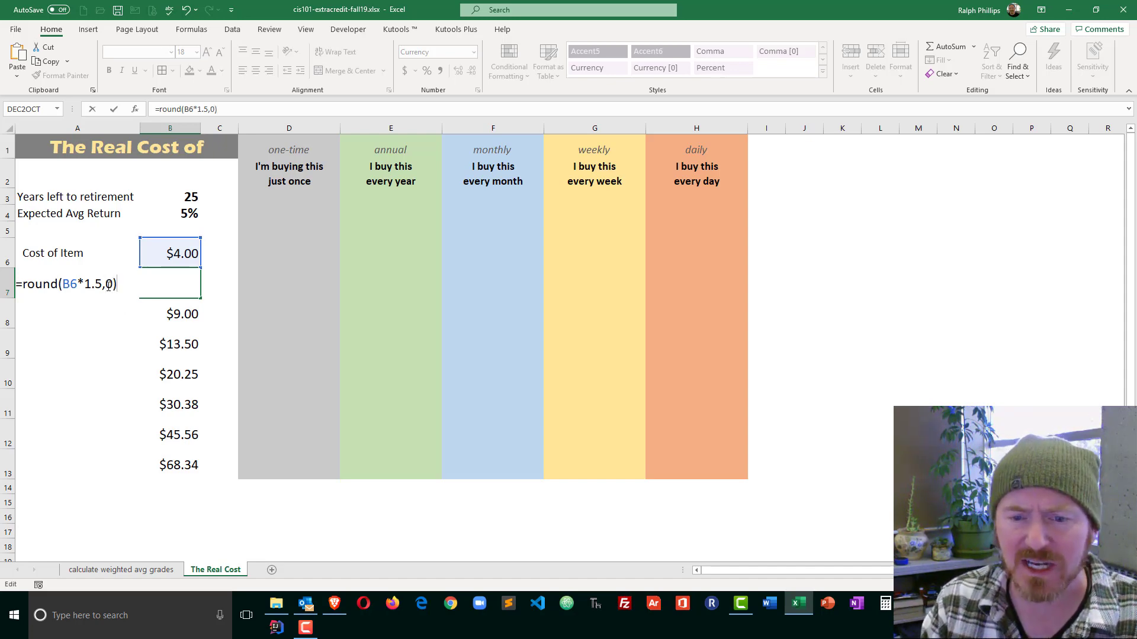
{"action": "key", "text": "Return"}
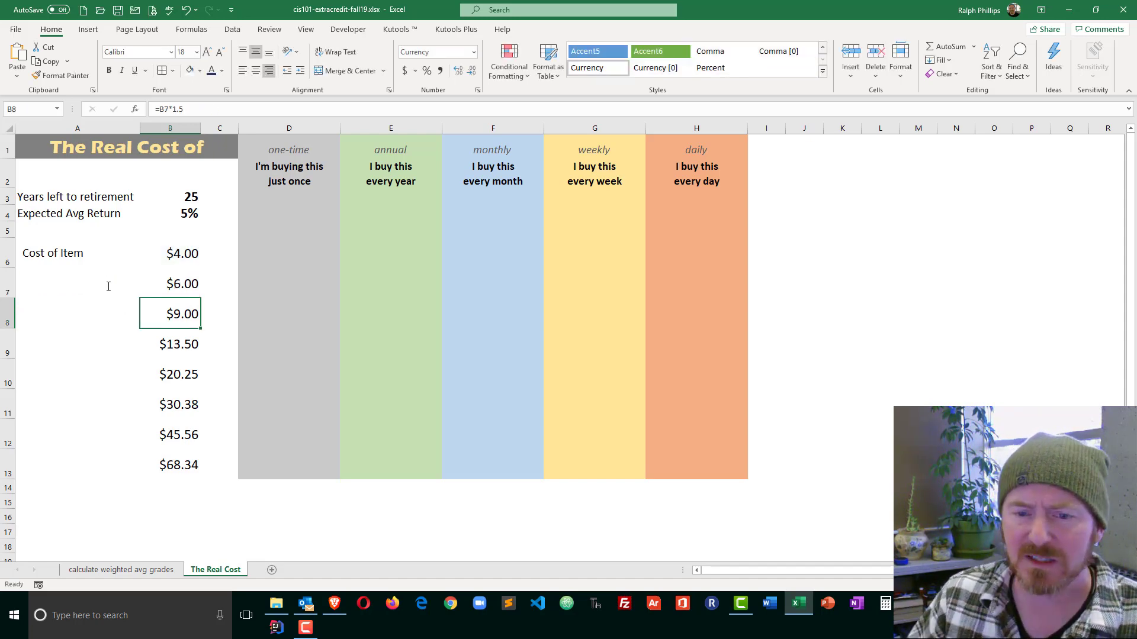
{"action": "left_click", "coordinate": [195, 284]}
{"action": "left_click_drag", "start_coordinate": [201, 298], "coordinate": [201, 472]}
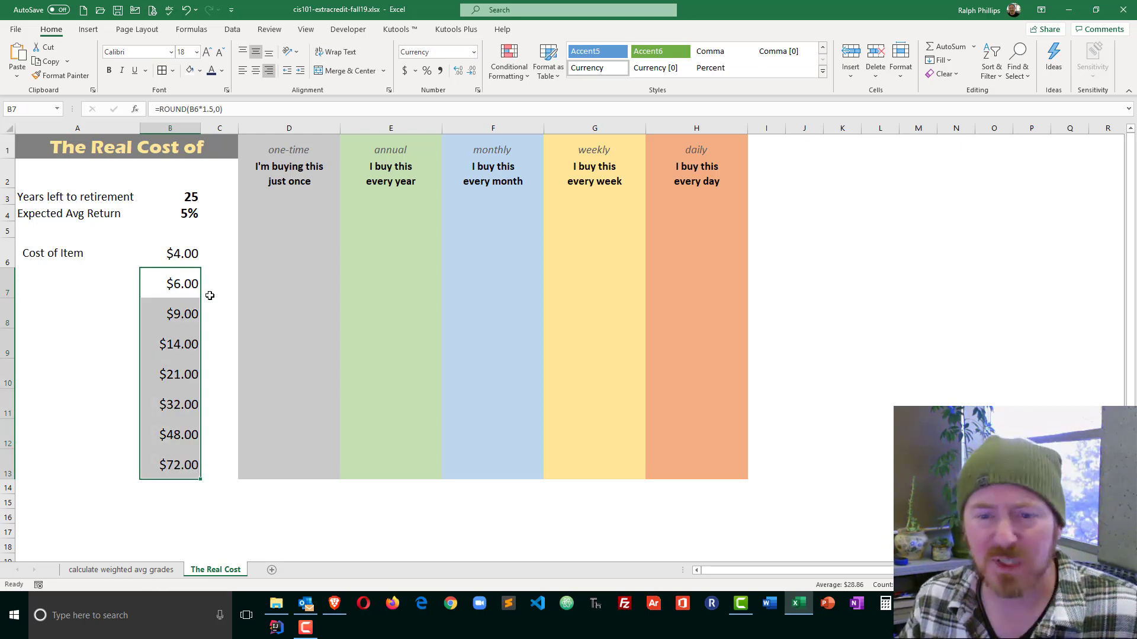
- Set the first item cost in B6 to $3.00, briefly trying $2.00
{"action": "left_click", "coordinate": [194, 258]}
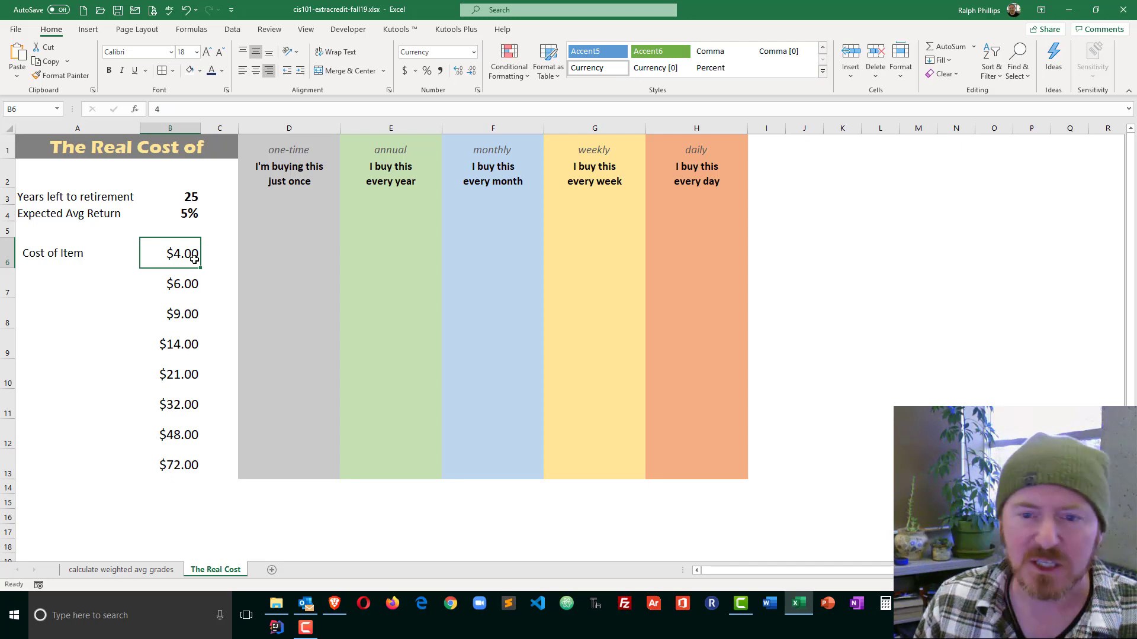
{"action": "type", "text": "3"}
{"action": "key", "text": "Return"}
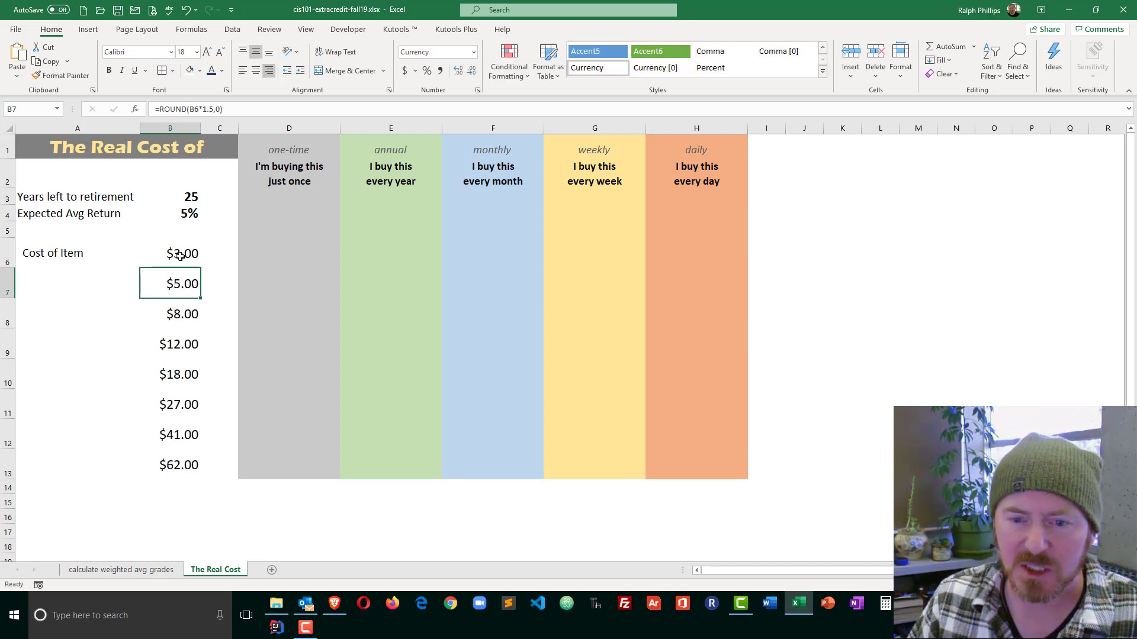
{"action": "left_click", "coordinate": [180, 256]}
{"action": "type", "text": "2"}
{"action": "key", "text": "Return"}
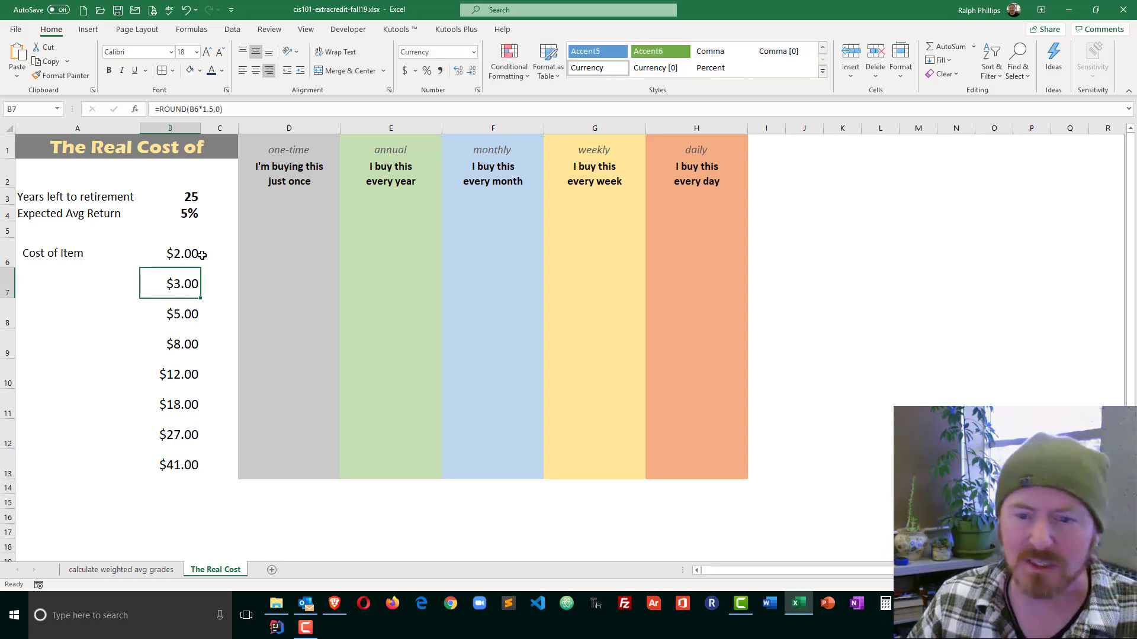
{"action": "left_click", "coordinate": [191, 254]}
{"action": "type", "text": "3"}
{"action": "key", "text": "Return"}
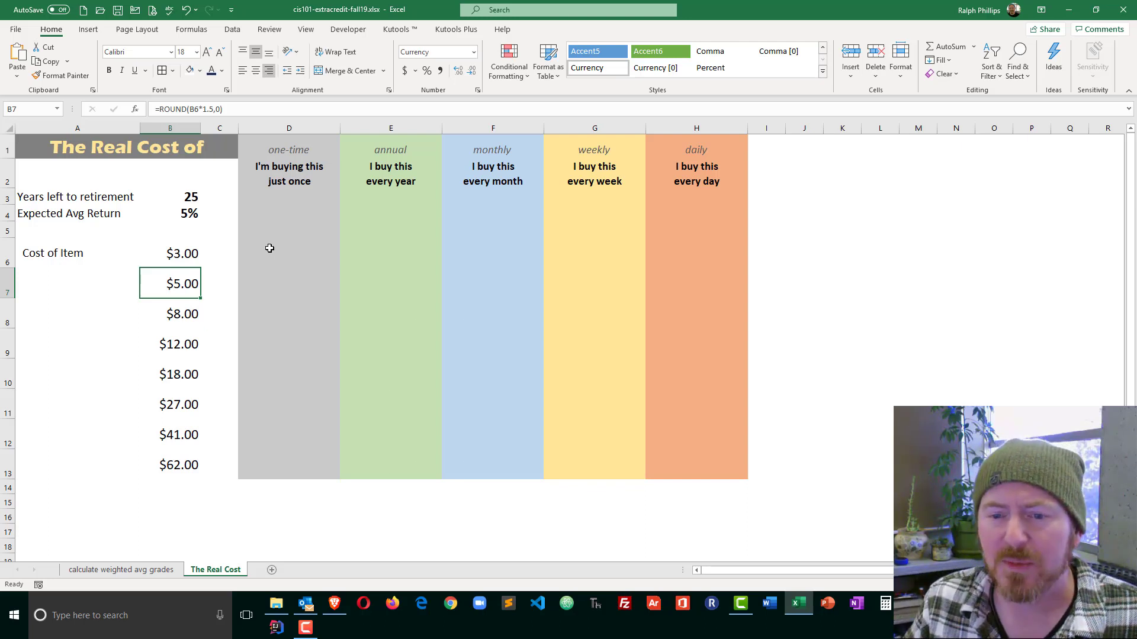
{"action": "left_click_drag", "start_coordinate": [266, 247], "coordinate": [672, 462]}
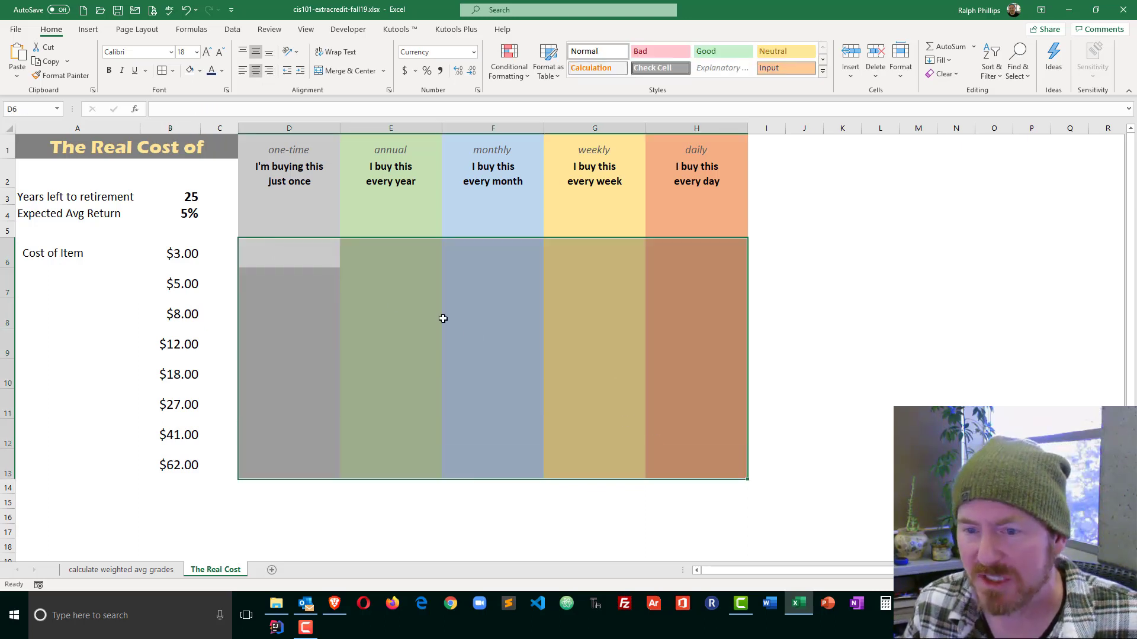
{"action": "left_click", "coordinate": [389, 301]}
{"action": "left_click_drag", "start_coordinate": [306, 250], "coordinate": [685, 262]}
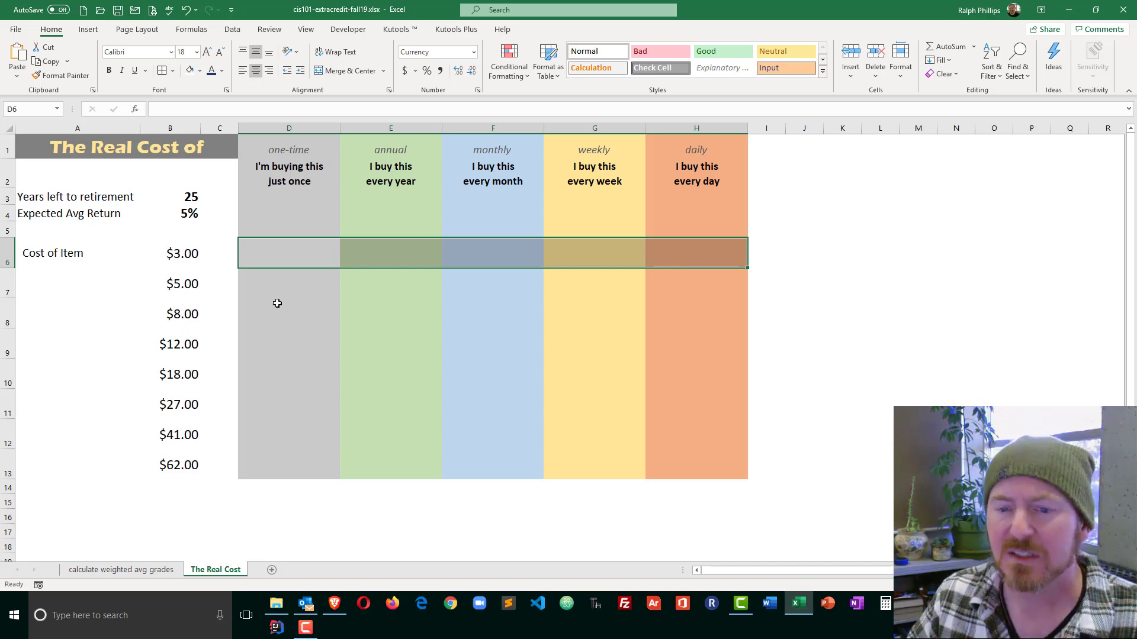
{"action": "left_click", "coordinate": [288, 255]}
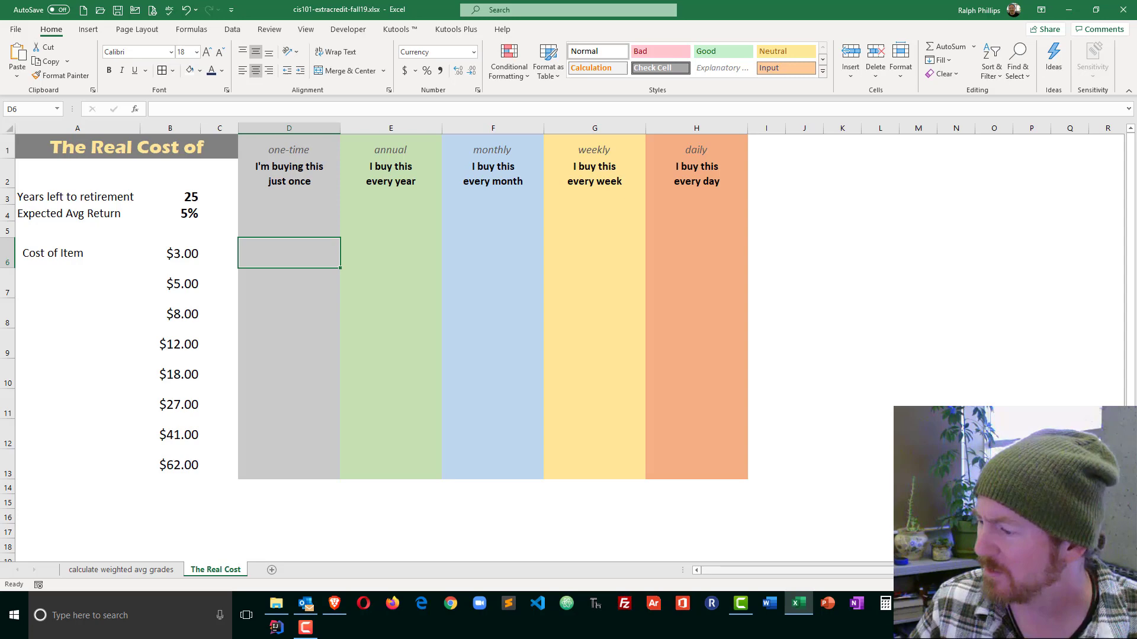
- Enter =FV($B$4,$B$3,0,-B6) in D6 for the one-time purchase
{"action": "scroll", "coordinate": [432, 375], "scroll_direction": "up", "scroll_amount": 2, "text": "ctrl"}
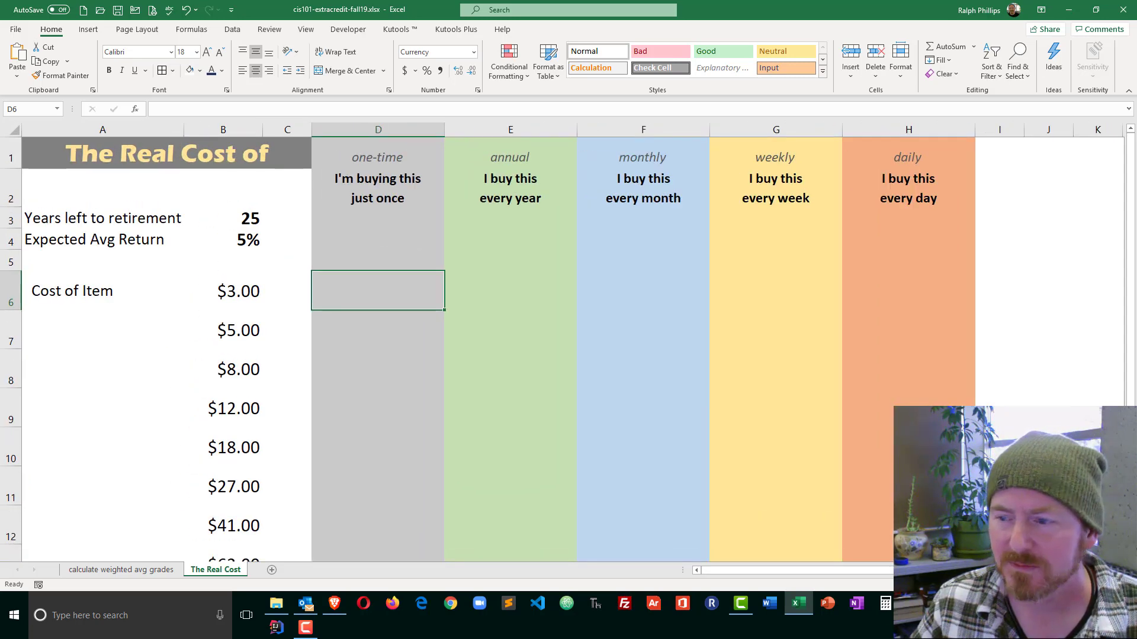
{"action": "type", "text": "="}
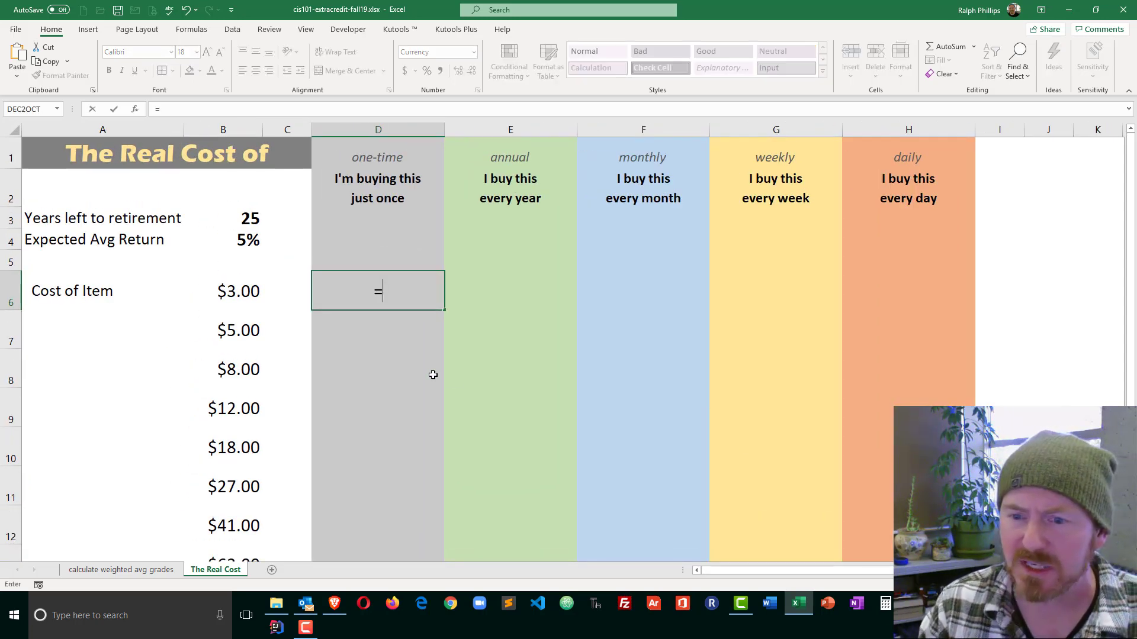
{"action": "type", "text": "FV("}
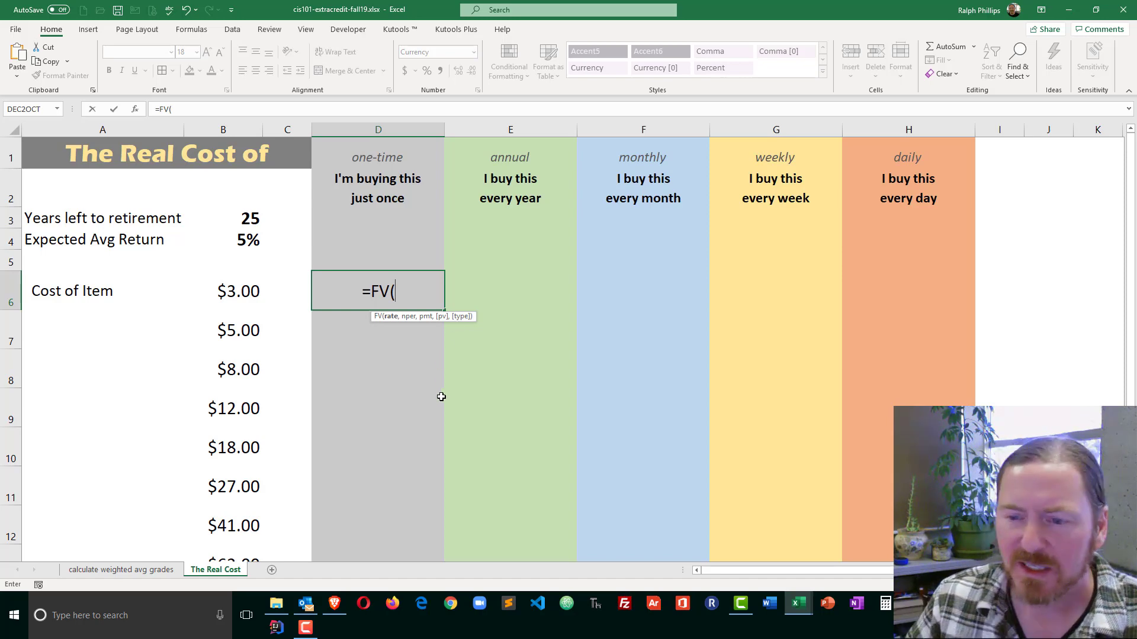
{"action": "left_click", "coordinate": [245, 239]}
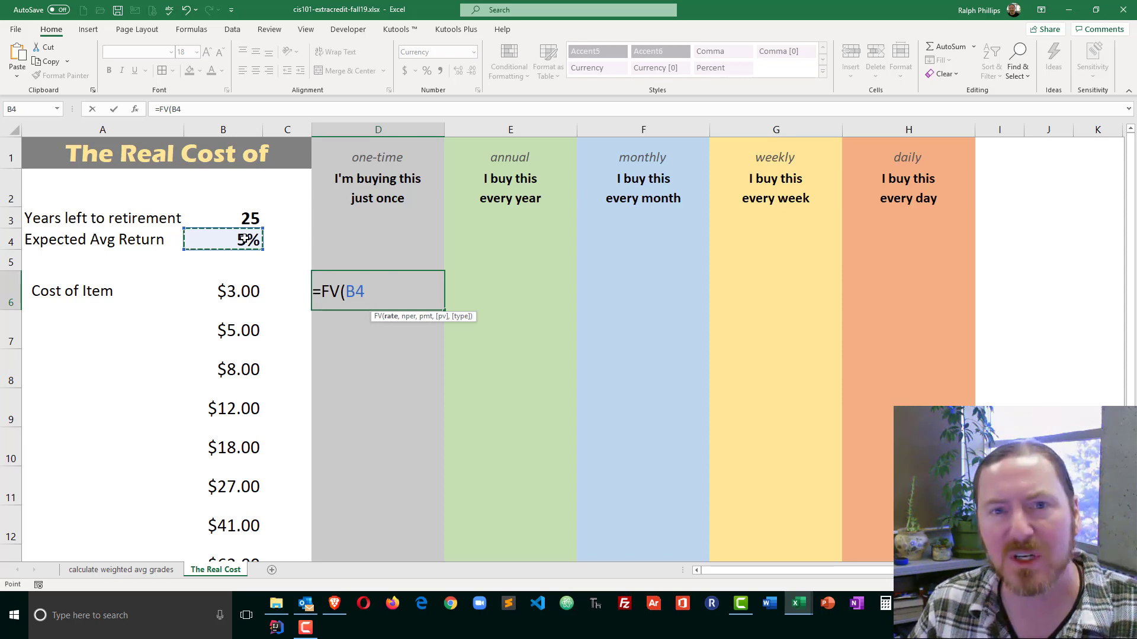
{"action": "key", "text": "F4"}
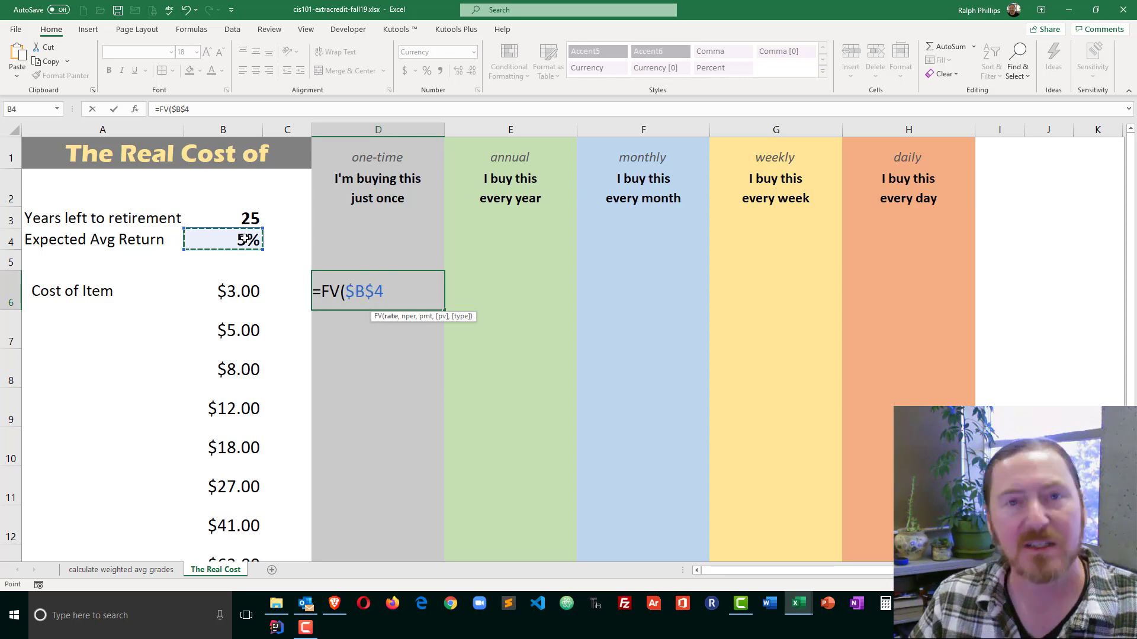
{"action": "type", "text": ","}
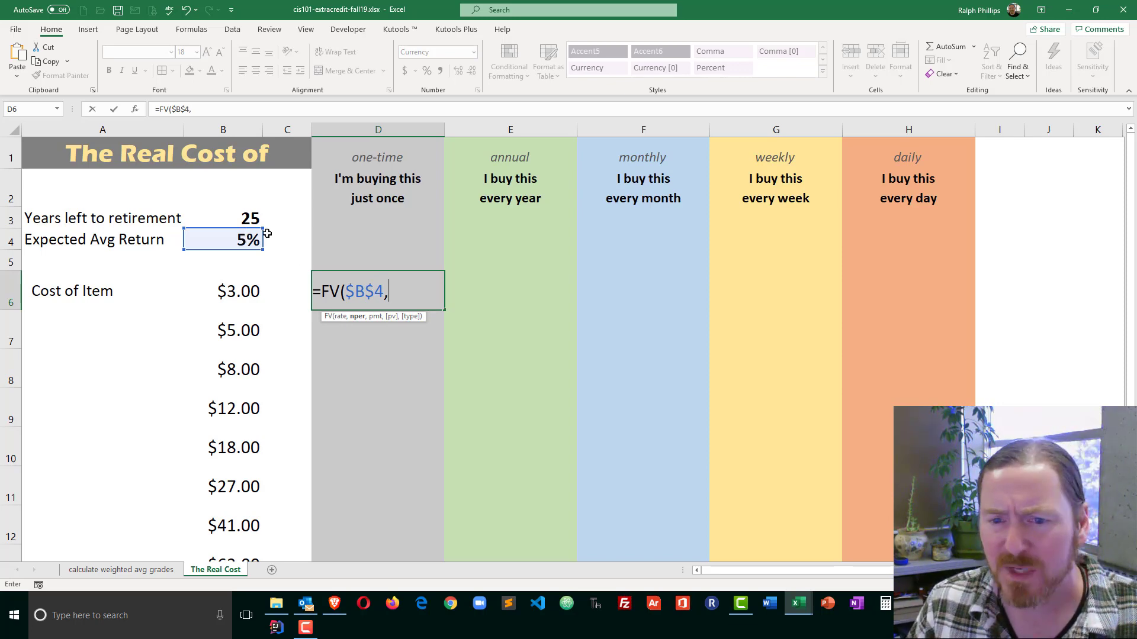
{"action": "left_click", "coordinate": [241, 216]}
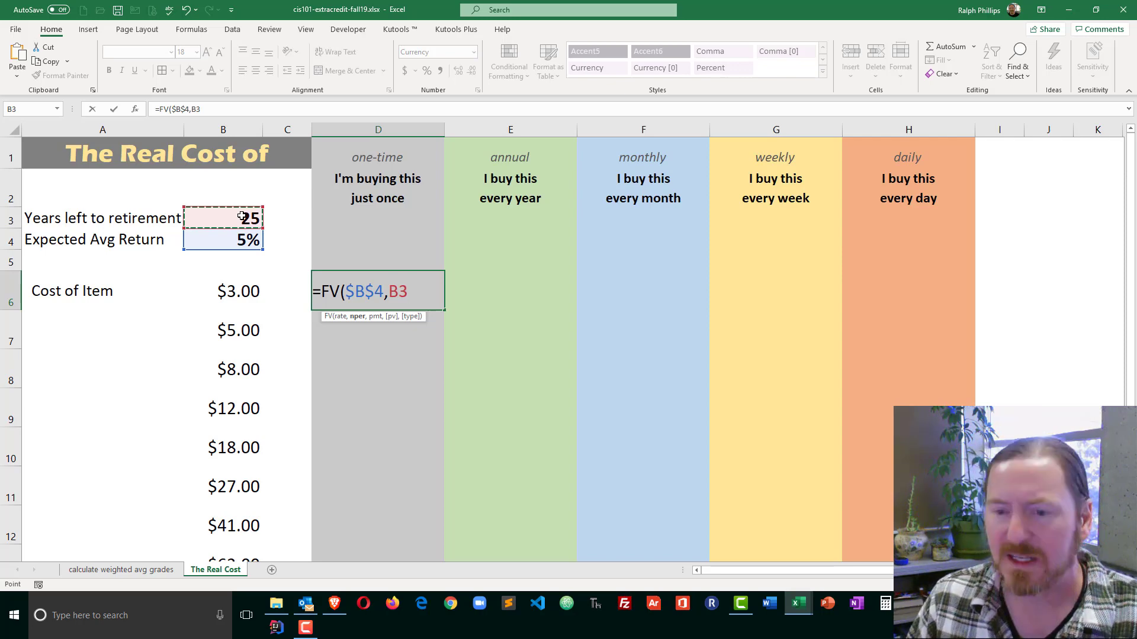
{"action": "key", "text": "F4"}
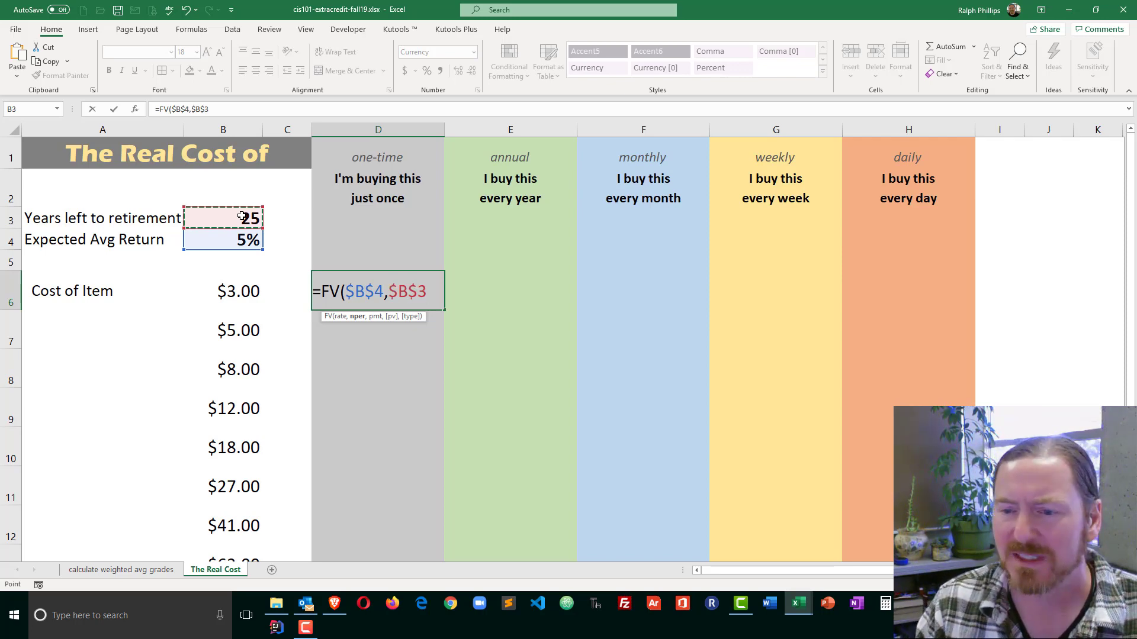
{"action": "type", "text": ","}
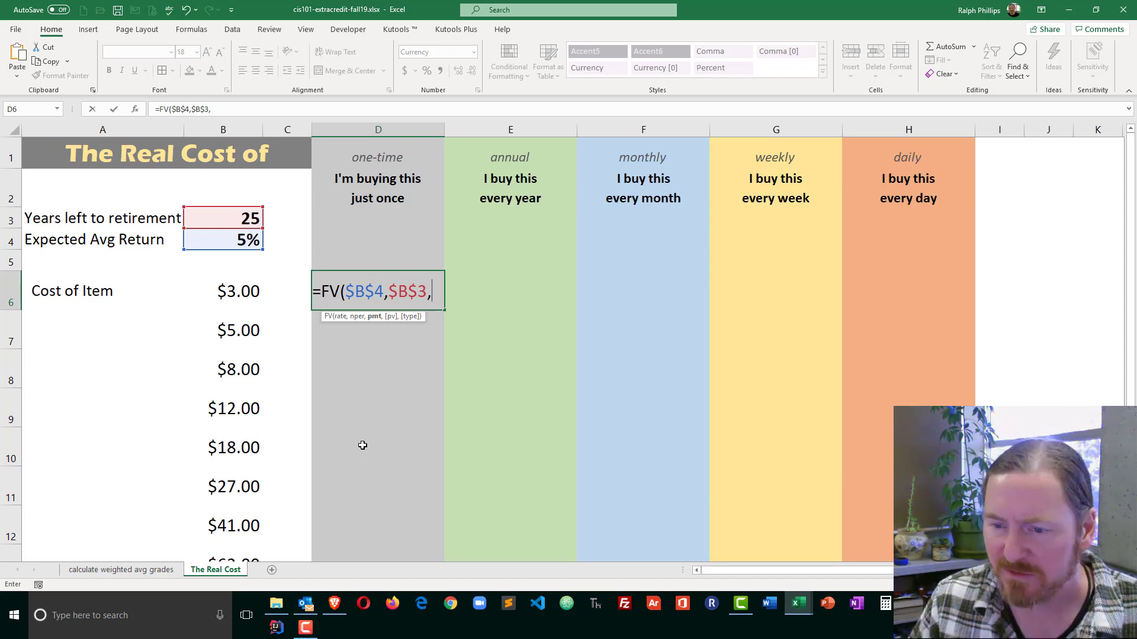
{"action": "type", "text": "0"}
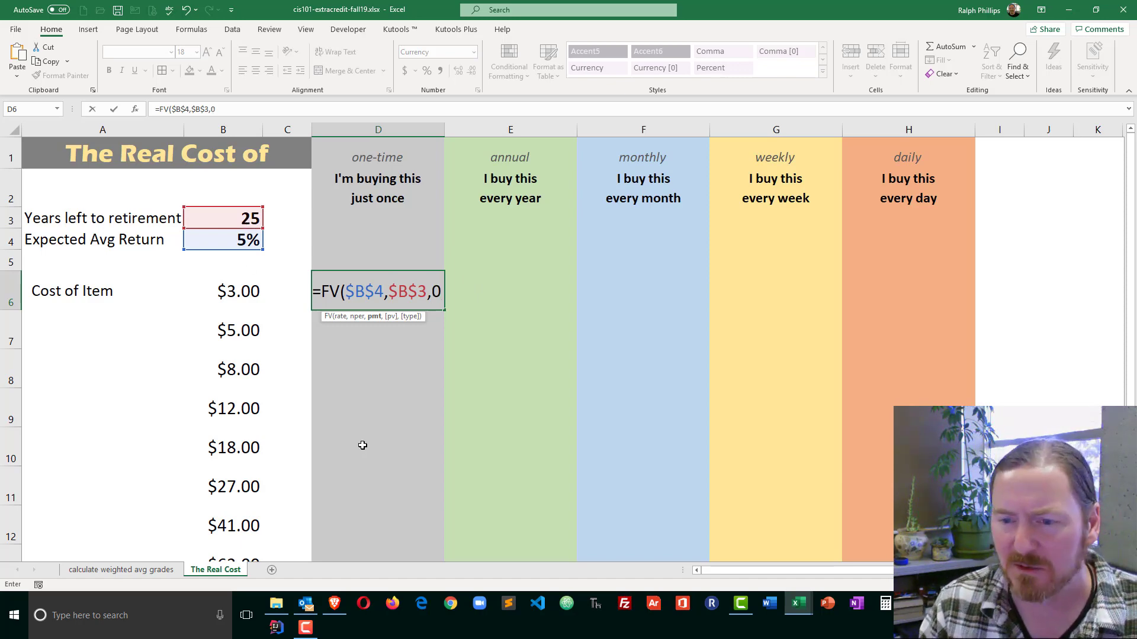
{"action": "type", "text": ","}
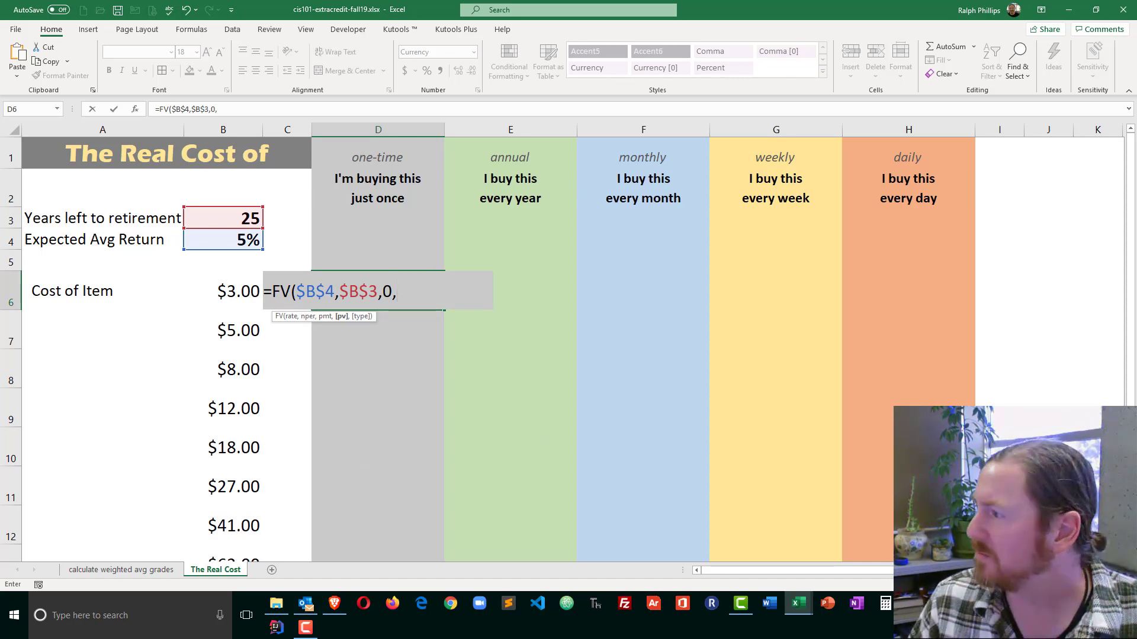
{"action": "type", "text": "-"}
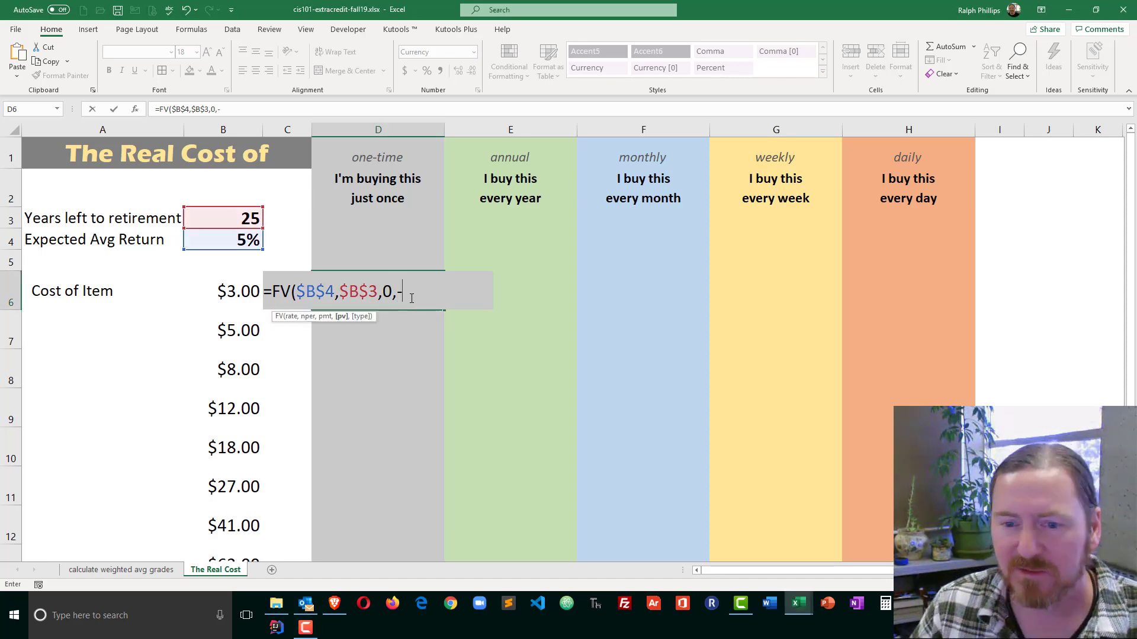
{"action": "left_click", "coordinate": [239, 296]}
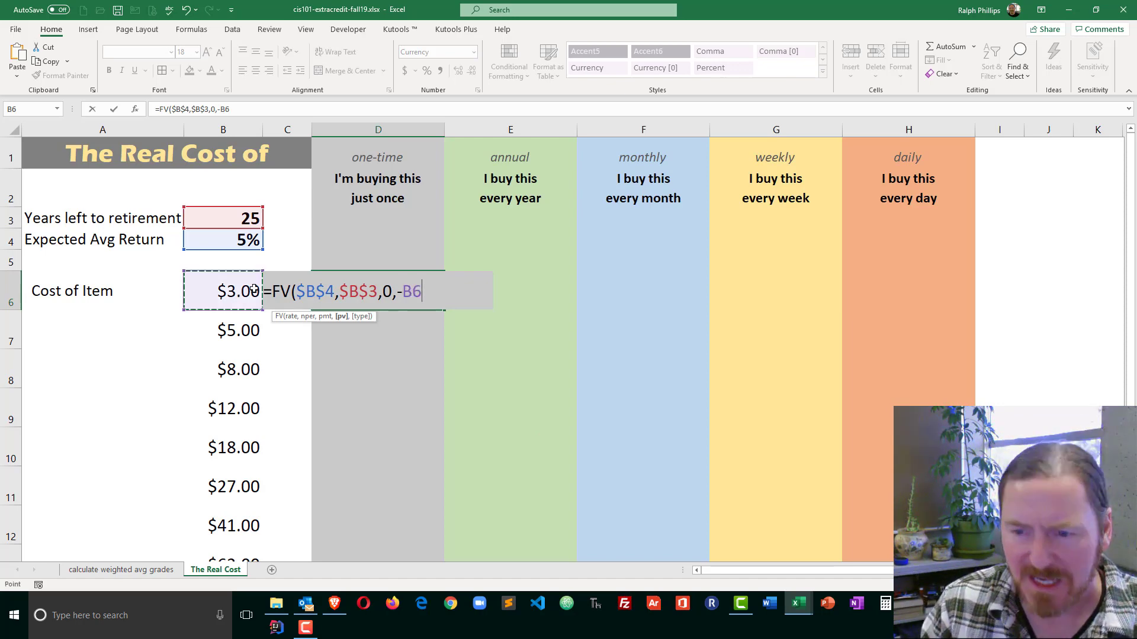
{"action": "type", "text": ")"}
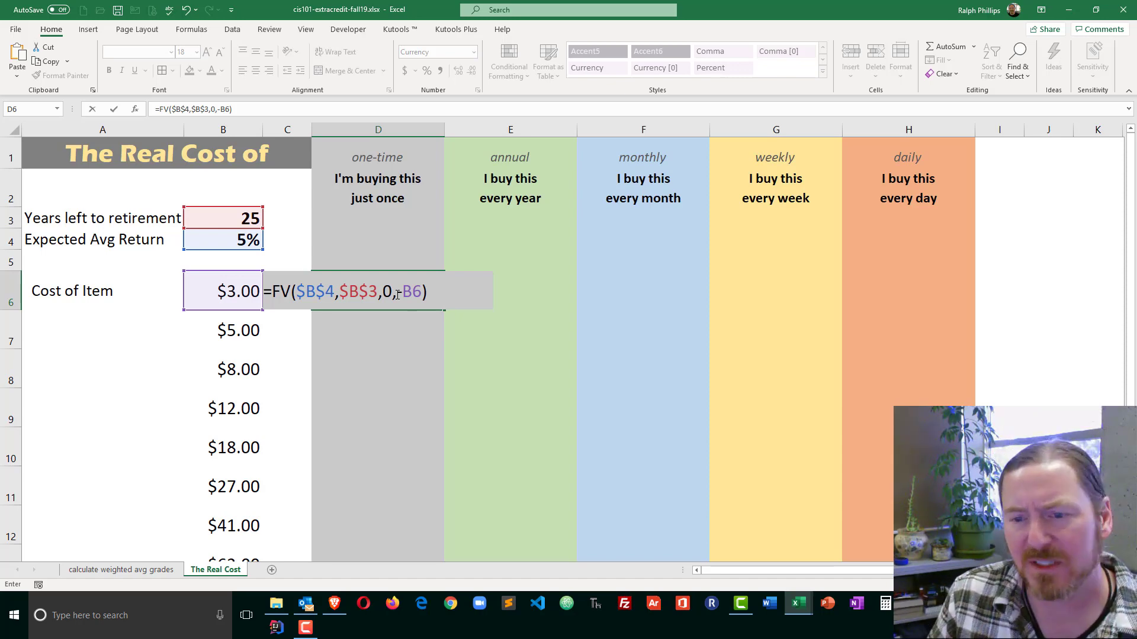
{"action": "key", "text": "Return"}
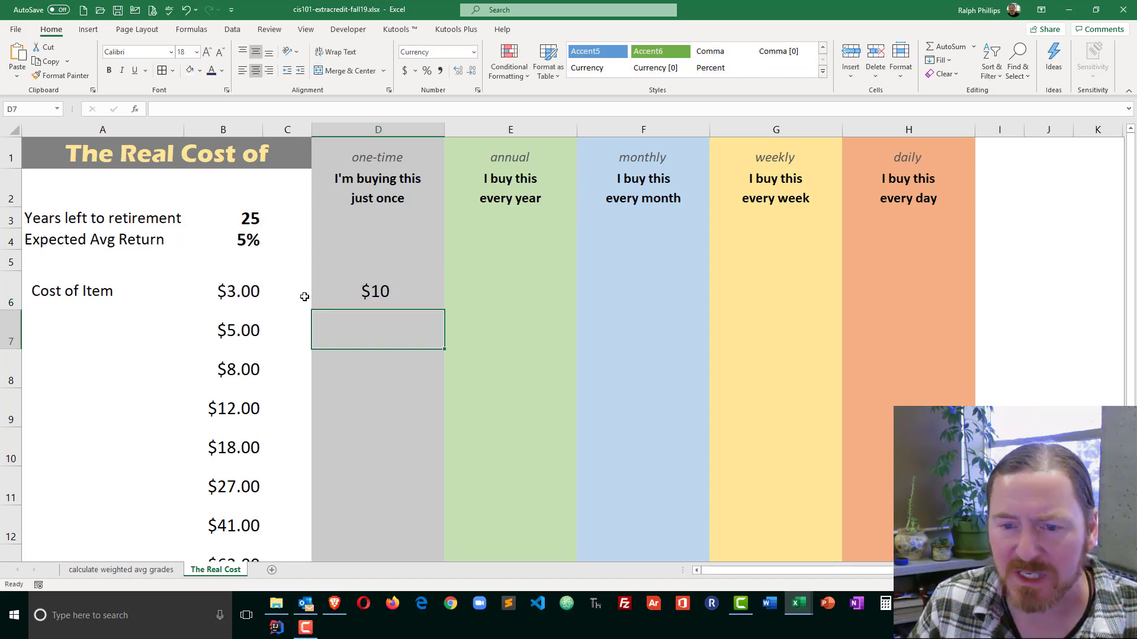
- Fill the one-time FV formula down column D to row 13
{"action": "left_click", "coordinate": [375, 294]}
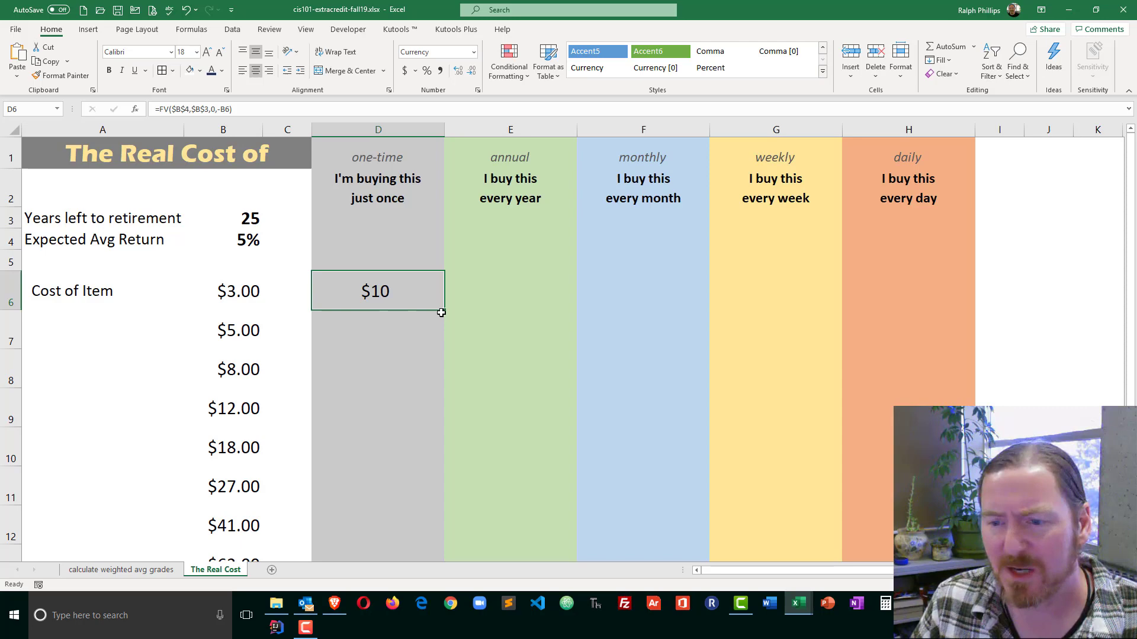
{"action": "left_click_drag", "start_coordinate": [444, 310], "coordinate": [419, 509]}
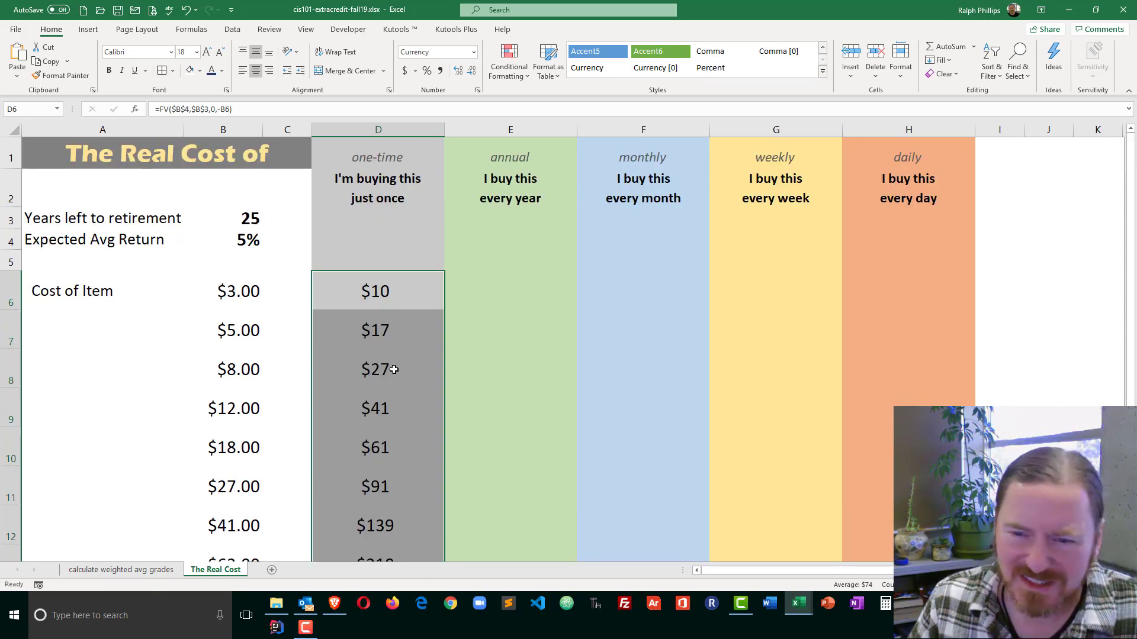
{"action": "left_click", "coordinate": [394, 369]}
- Test the inputs with a $1.00 item cost, 1 year and a 10% return
{"action": "left_click", "coordinate": [248, 294]}
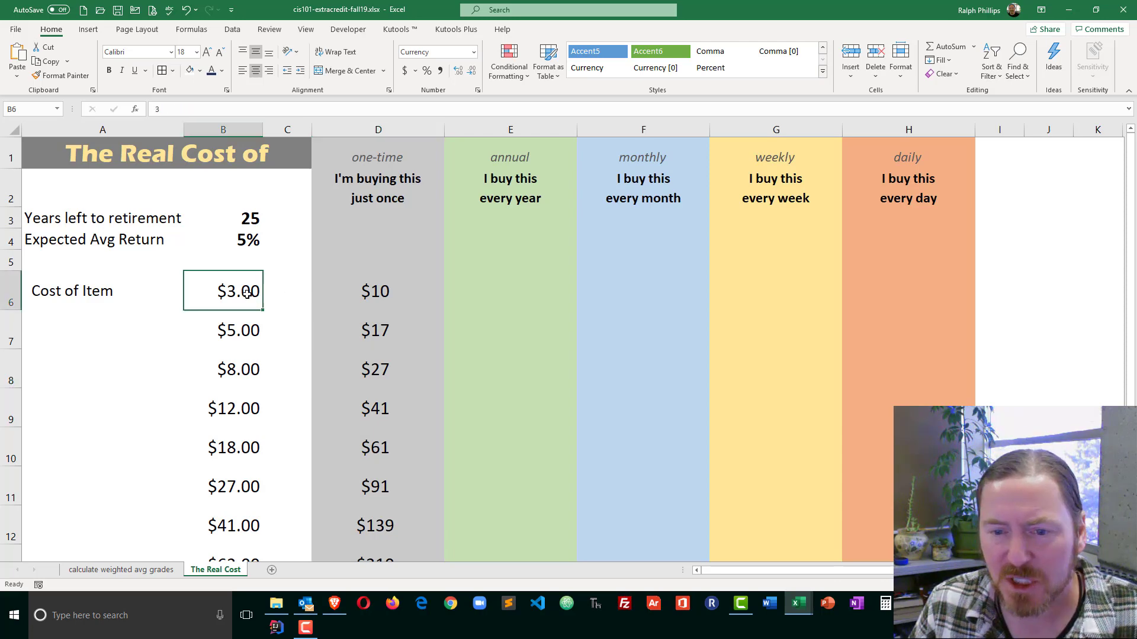
{"action": "type", "text": "1"}
{"action": "key", "text": "Return"}
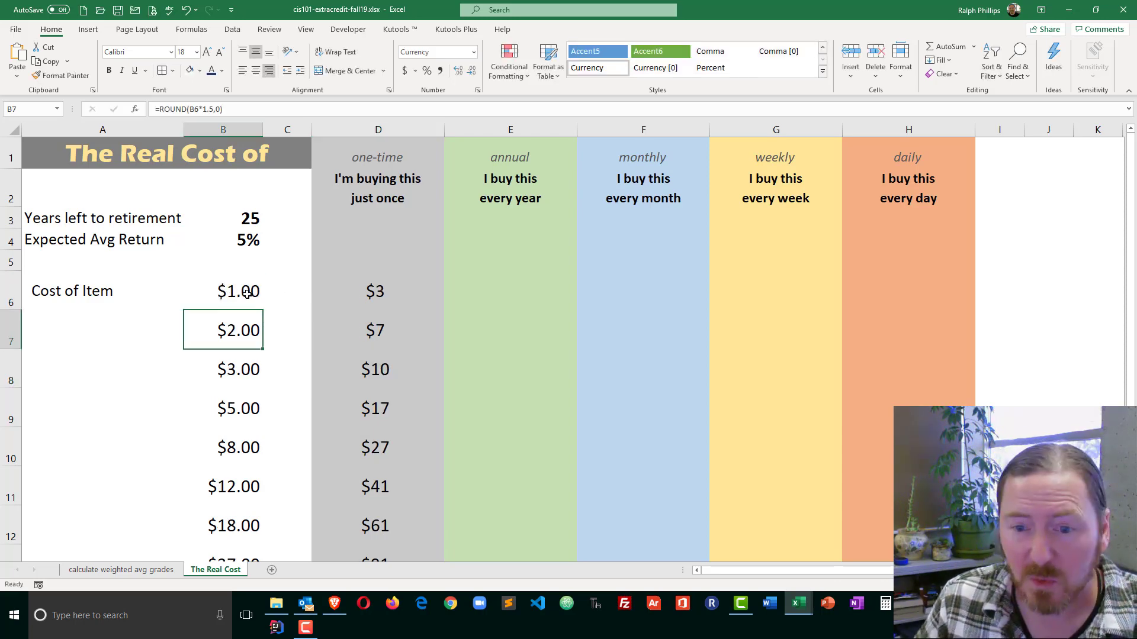
{"action": "left_click", "coordinate": [256, 222]}
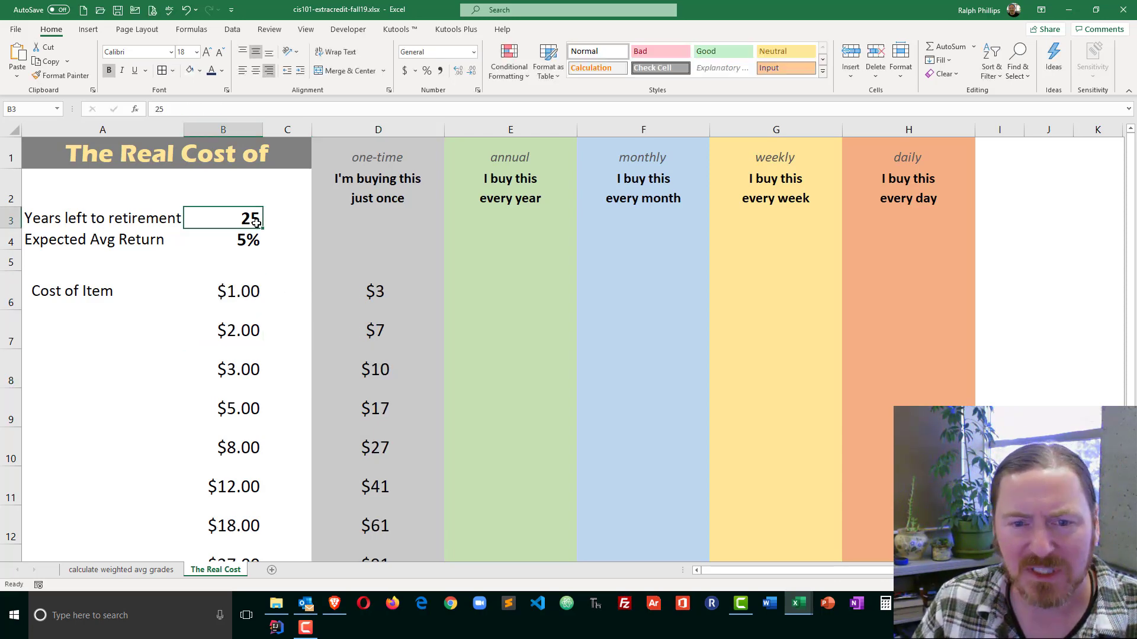
{"action": "type", "text": "1"}
{"action": "key", "text": "Return"}
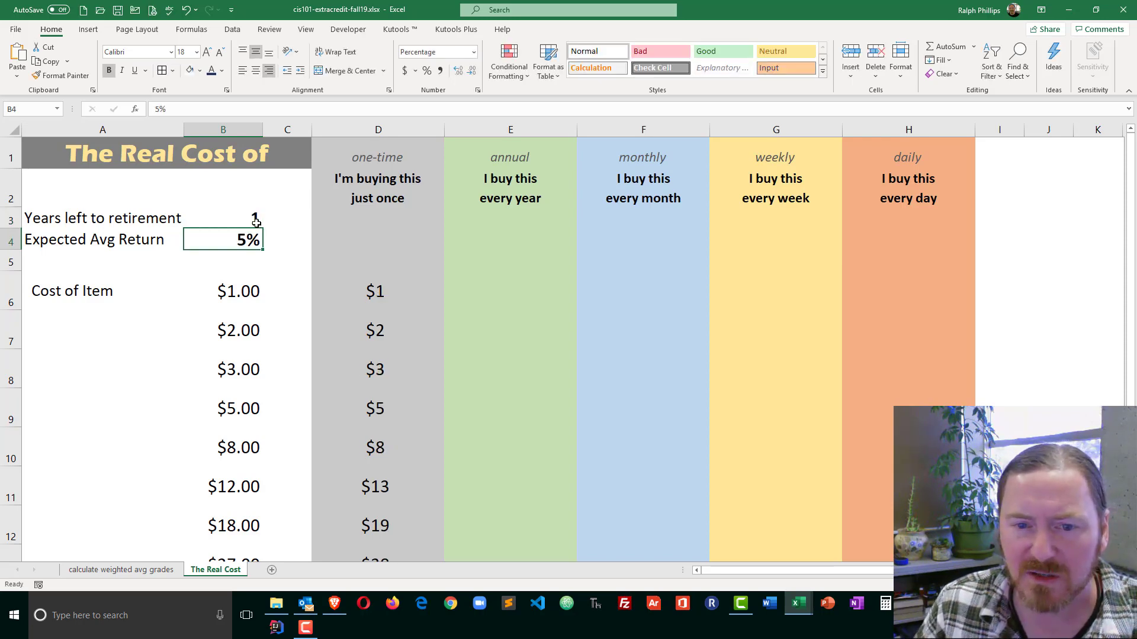
{"action": "left_click", "coordinate": [244, 285]}
{"action": "left_click", "coordinate": [239, 242]}
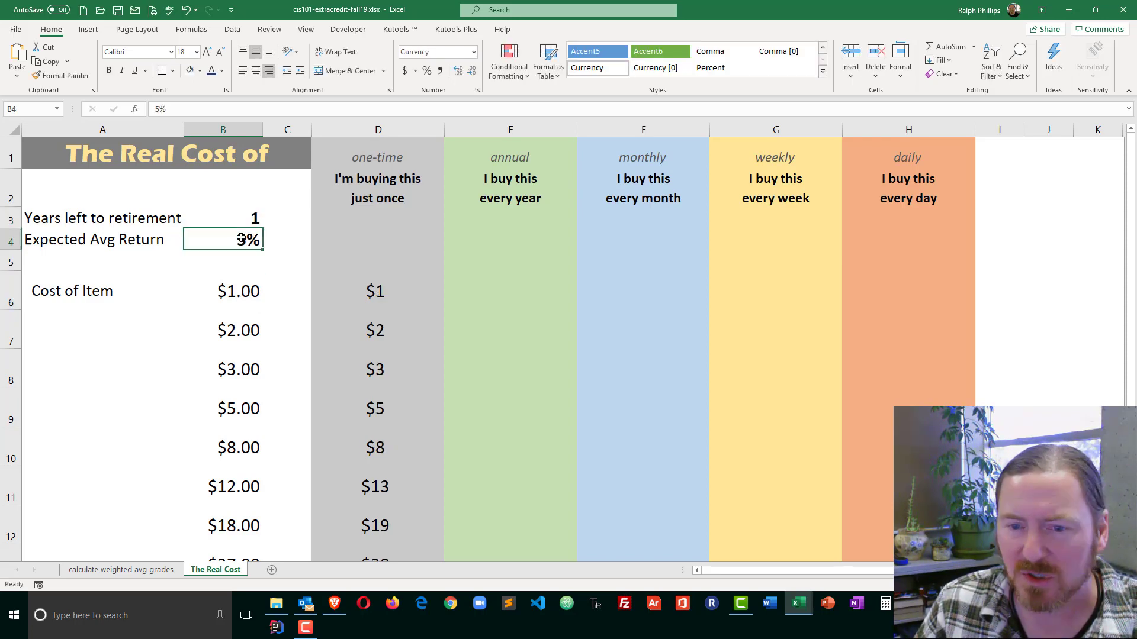
{"action": "type", "text": "10"}
{"action": "key", "text": "Return"}
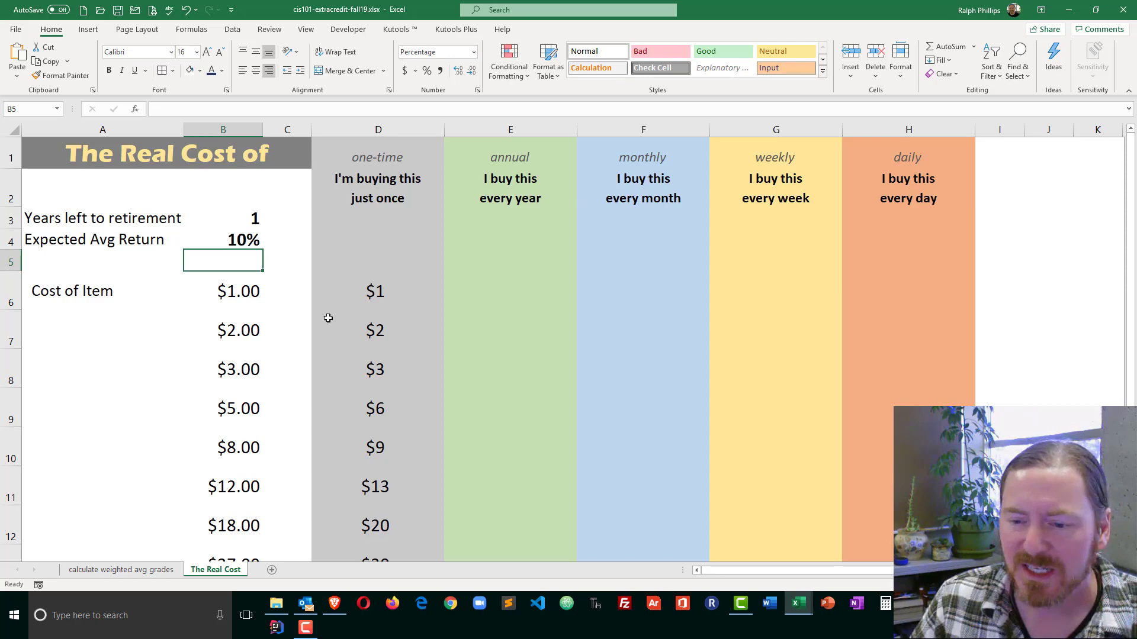
- Show the D6 one-time result to two decimal places
{"action": "left_click", "coordinate": [379, 291]}
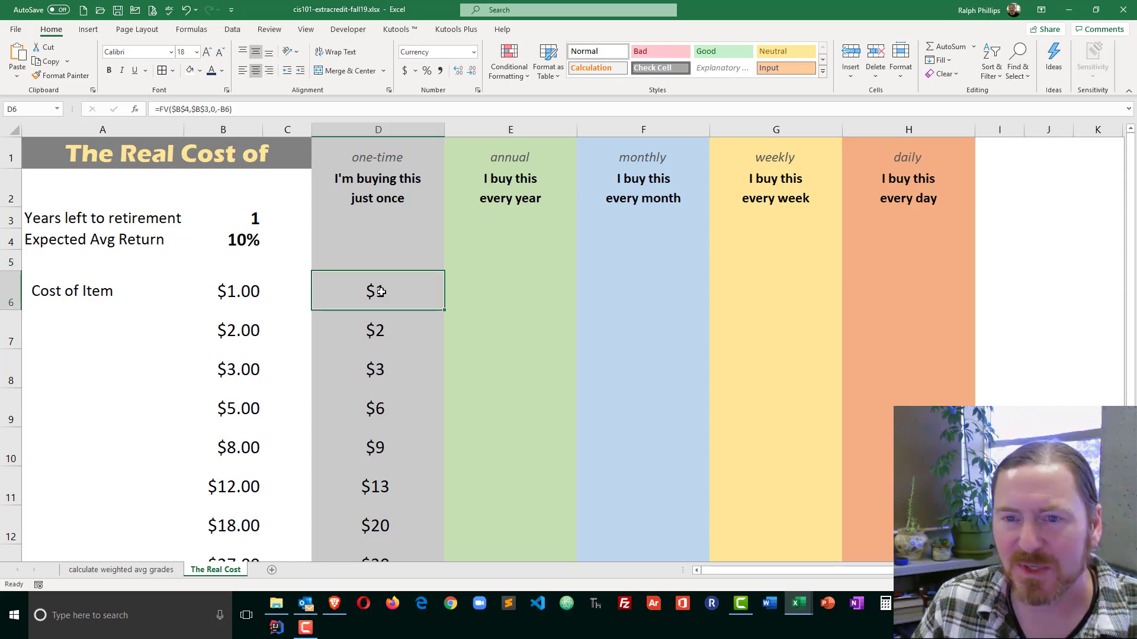
{"action": "left_click", "coordinate": [458, 70]}
{"action": "left_click", "coordinate": [458, 71]}
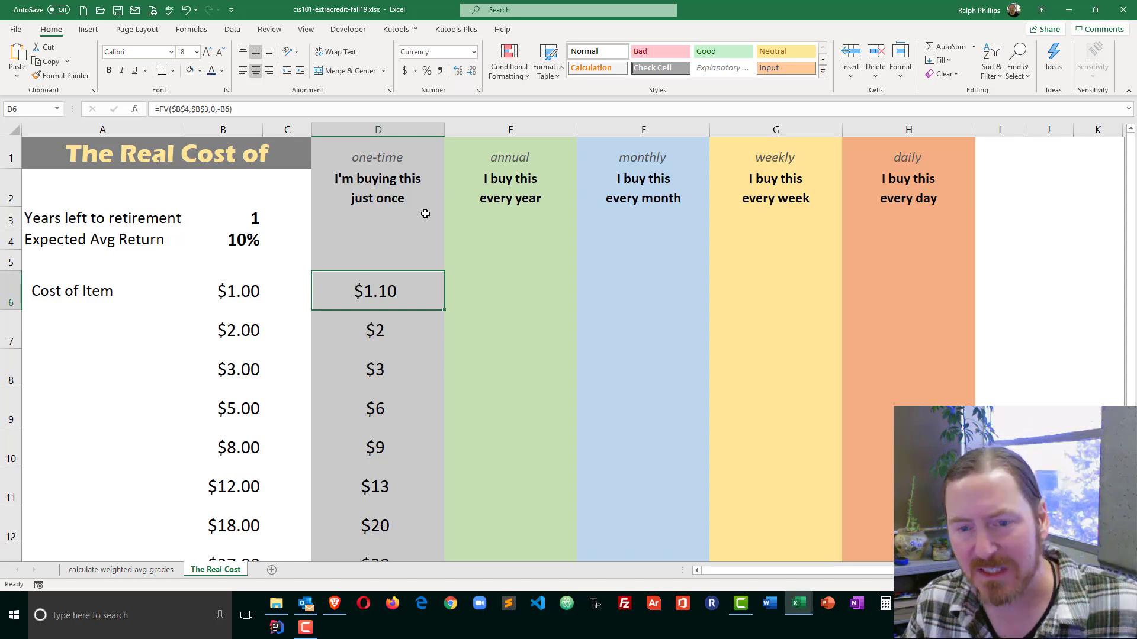
{"action": "left_click", "coordinate": [240, 296]}
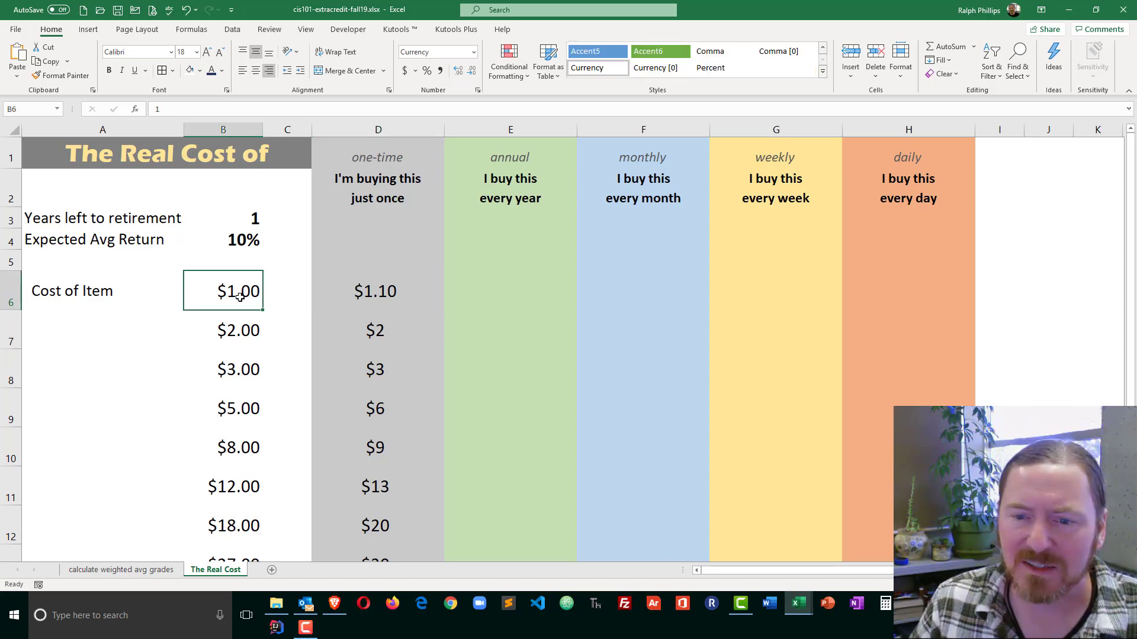
{"action": "left_click", "coordinate": [380, 292]}
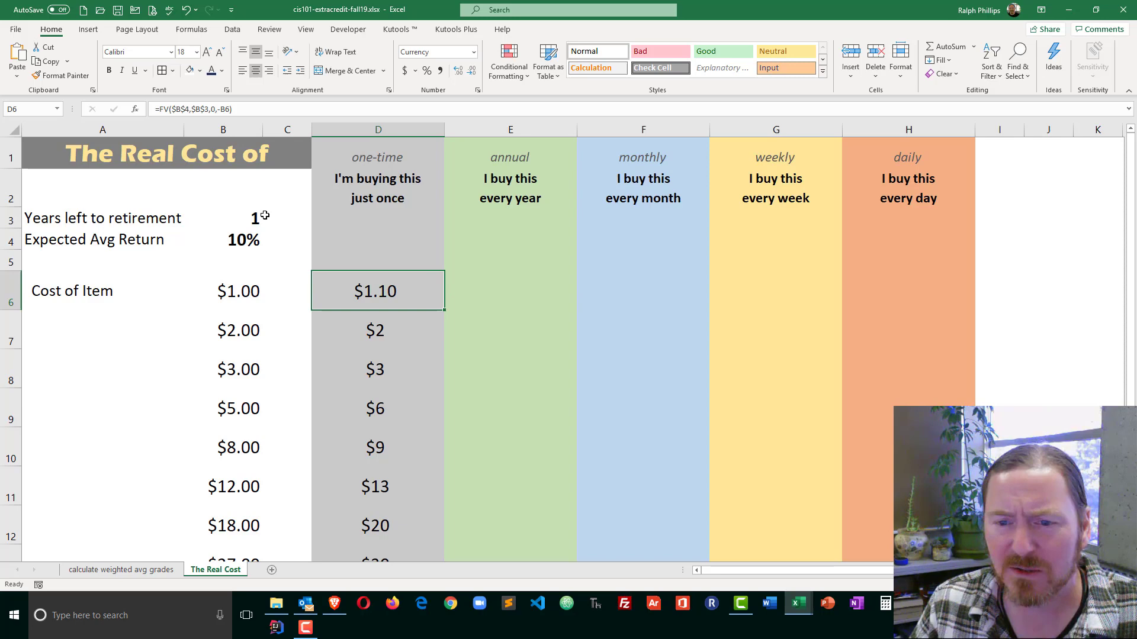
- Set years left to retirement to 25 and expected return to 8%
{"action": "left_click", "coordinate": [257, 221]}
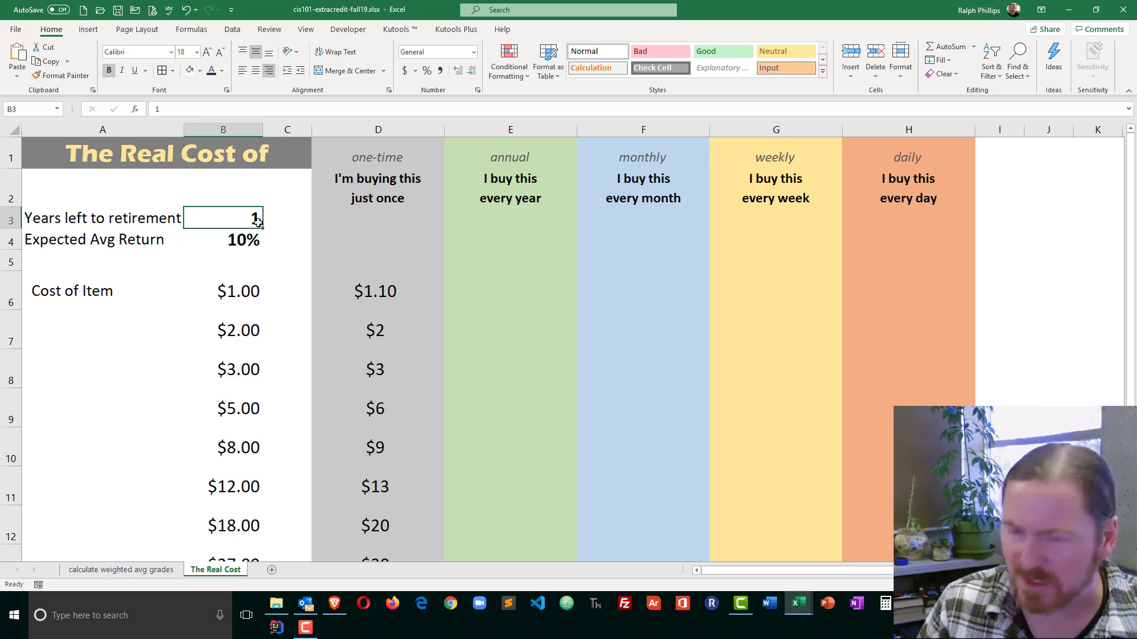
{"action": "type", "text": "25"}
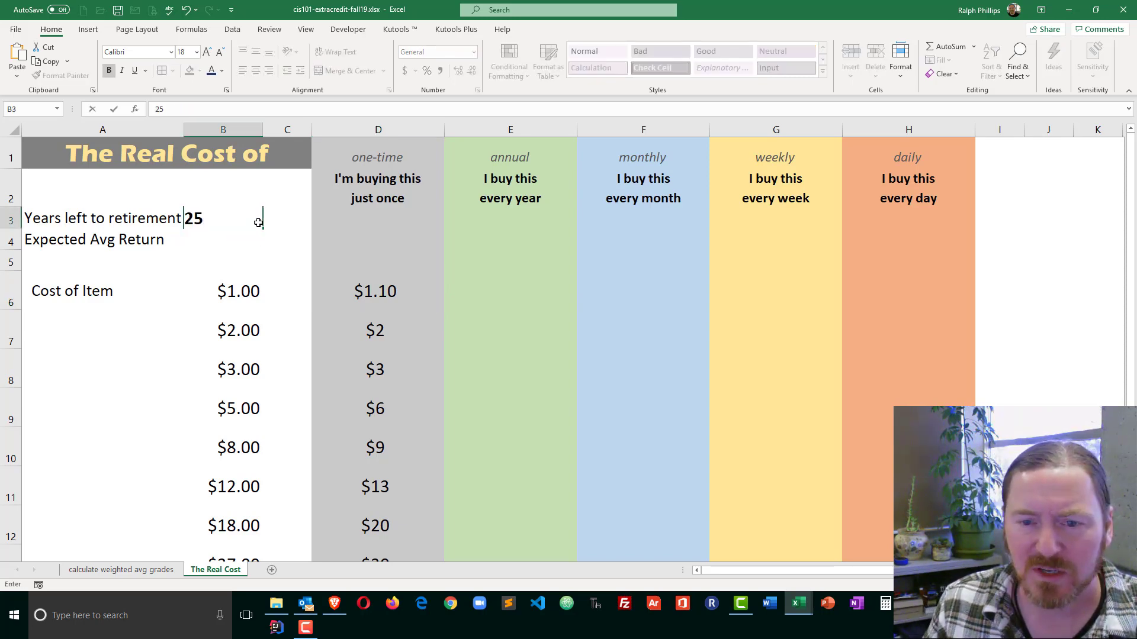
{"action": "key", "text": "Return"}
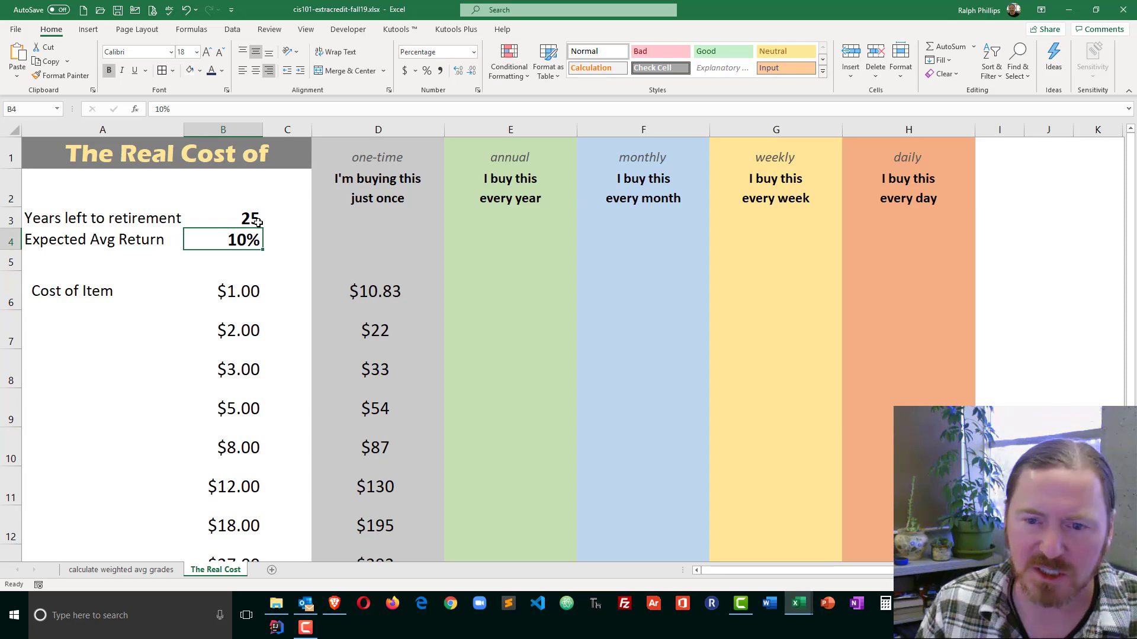
{"action": "type", "text": "8"}
{"action": "key", "text": "Return"}
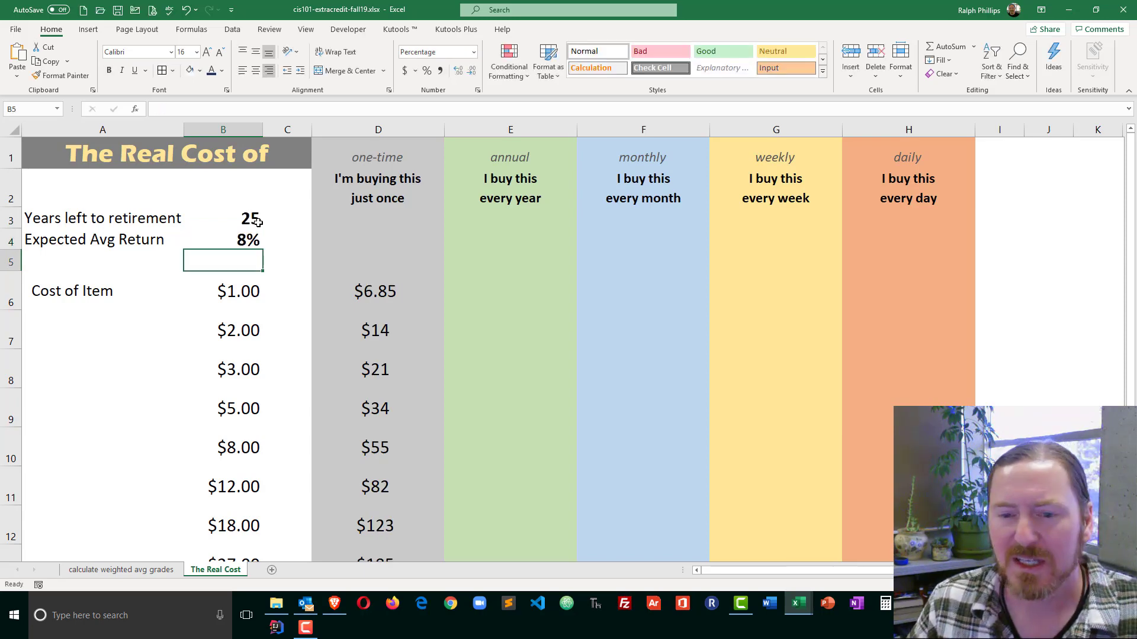
{"action": "left_click", "coordinate": [235, 303]}
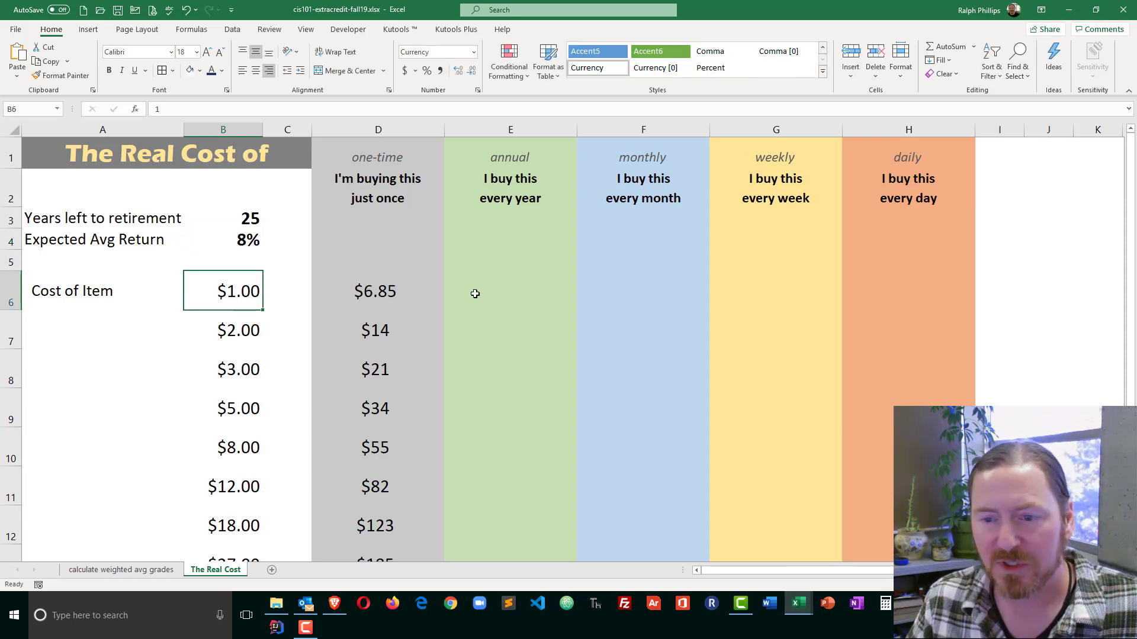
{"action": "left_click", "coordinate": [394, 297]}
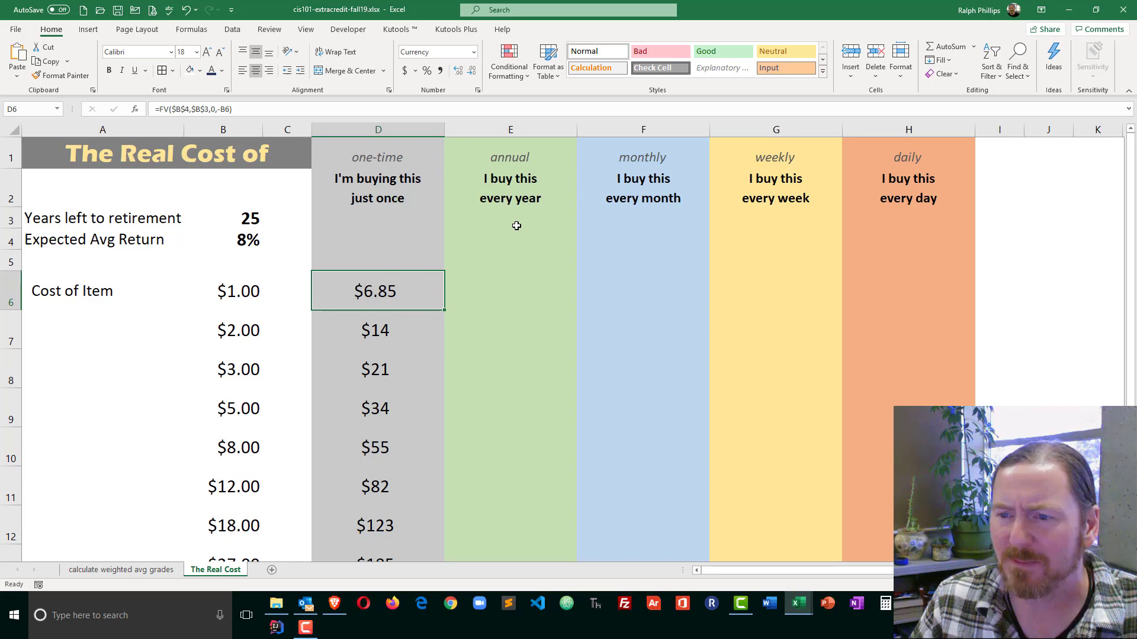
- Start E6's annual FV with rate $B$4, periods $B$3 and payment -B6
{"action": "left_click", "coordinate": [487, 303]}
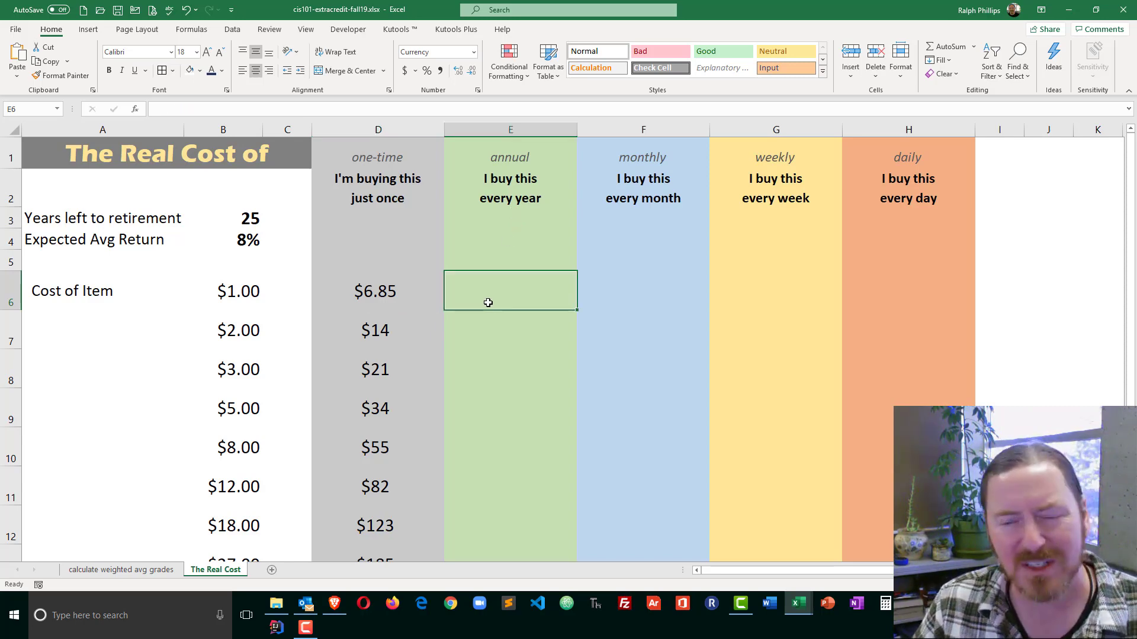
{"action": "type", "text": "="}
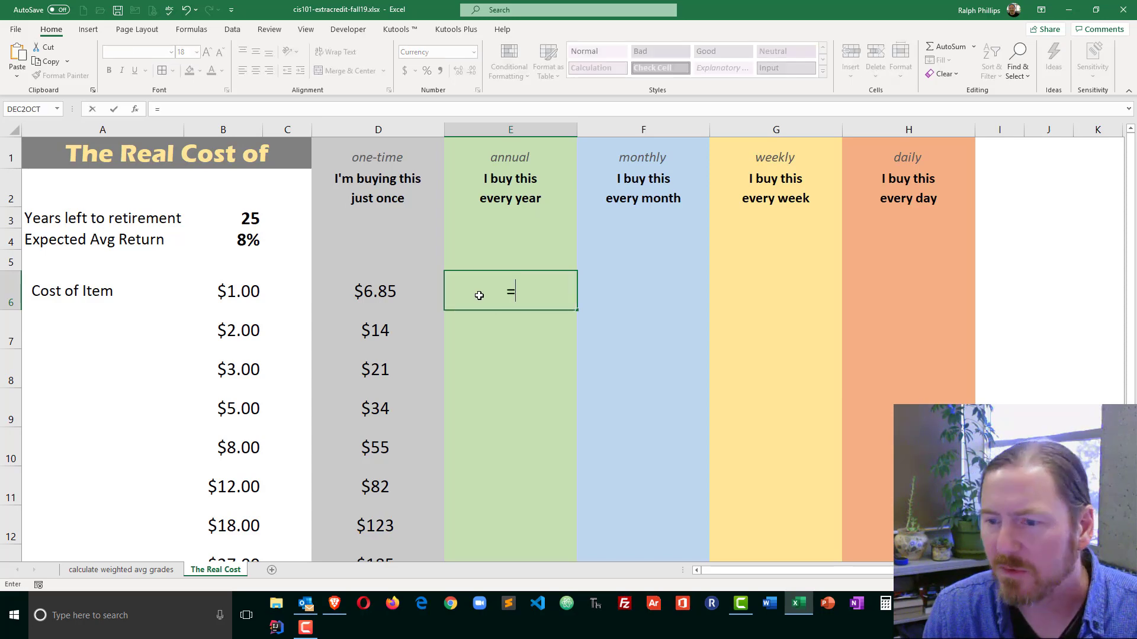
{"action": "type", "text": "FV("}
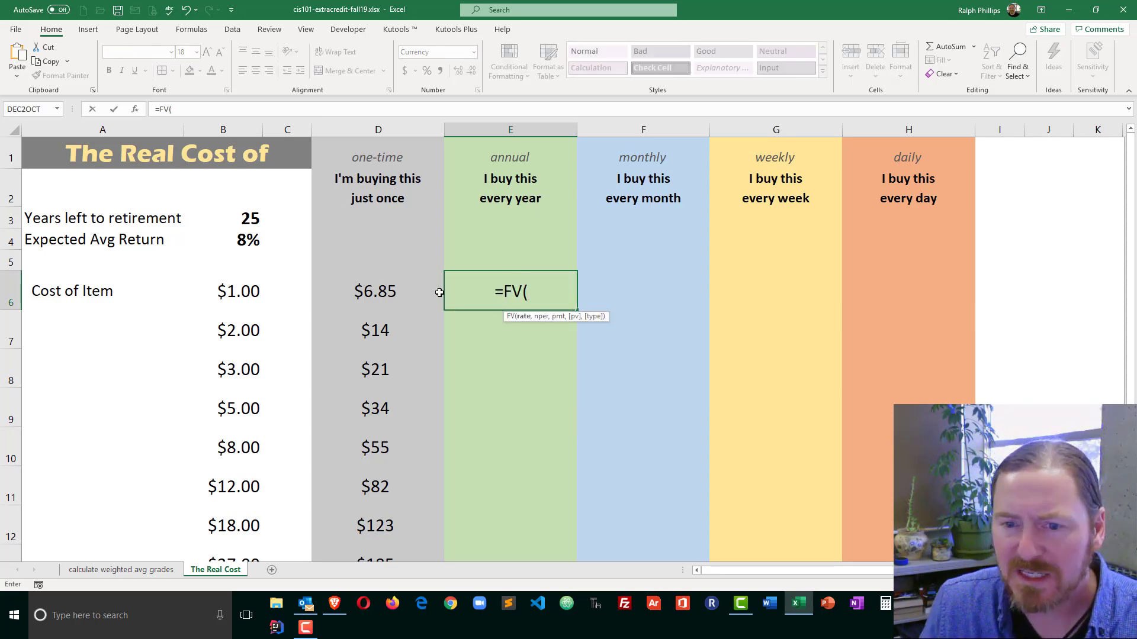
{"action": "left_click", "coordinate": [249, 240]}
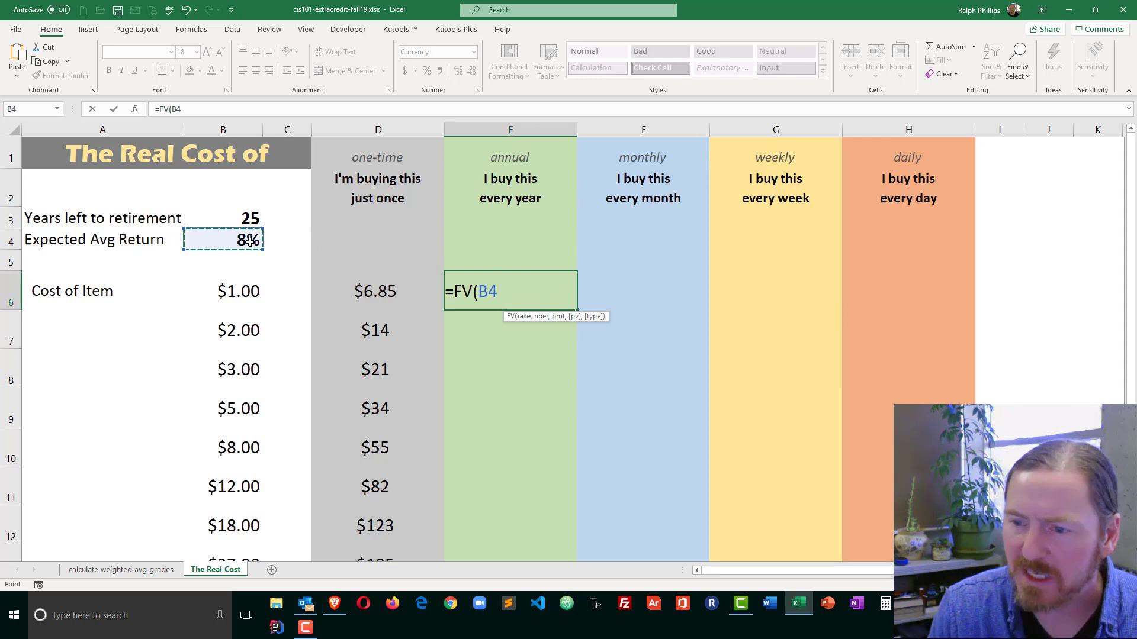
{"action": "type", "text": ","}
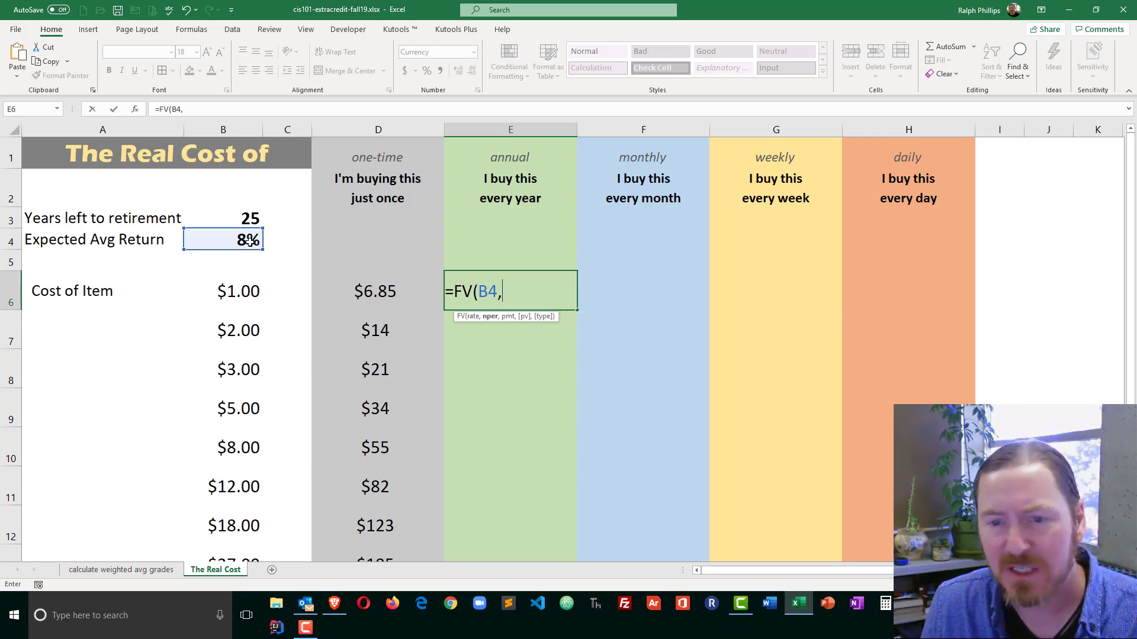
{"action": "left_click", "coordinate": [246, 219]}
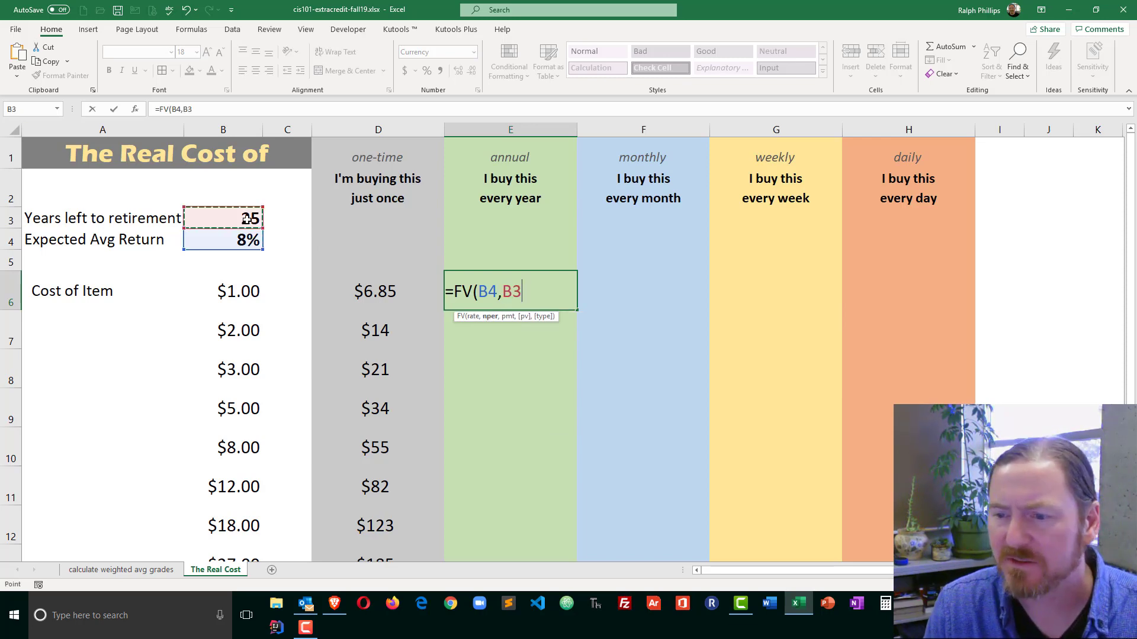
{"action": "type", "text": ","}
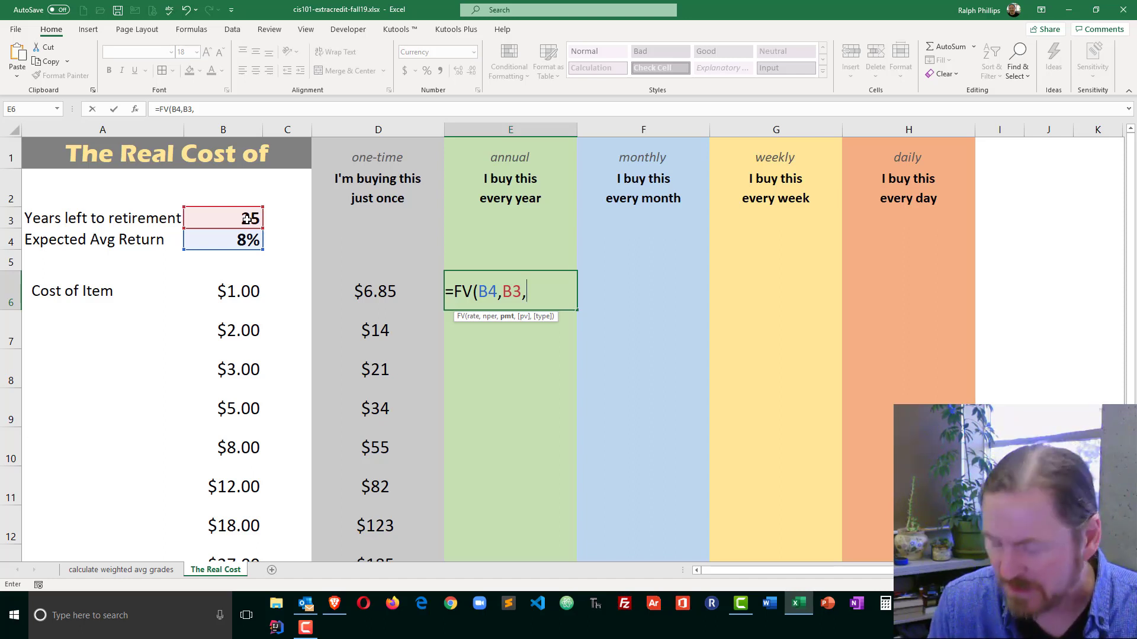
{"action": "type", "text": "-"}
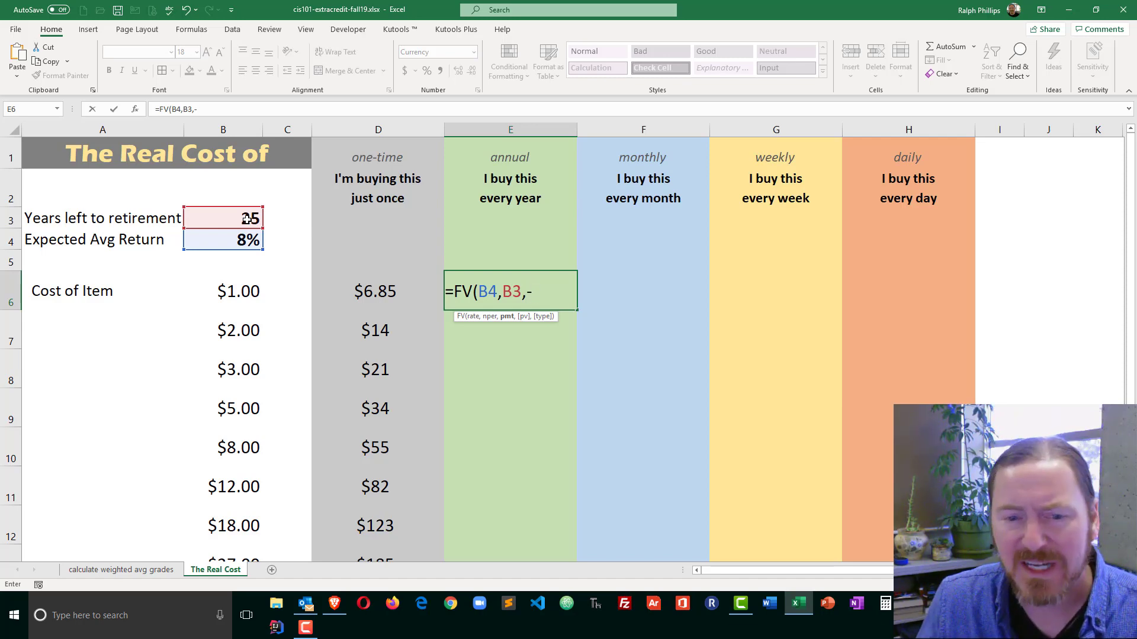
{"action": "left_click", "coordinate": [239, 295]}
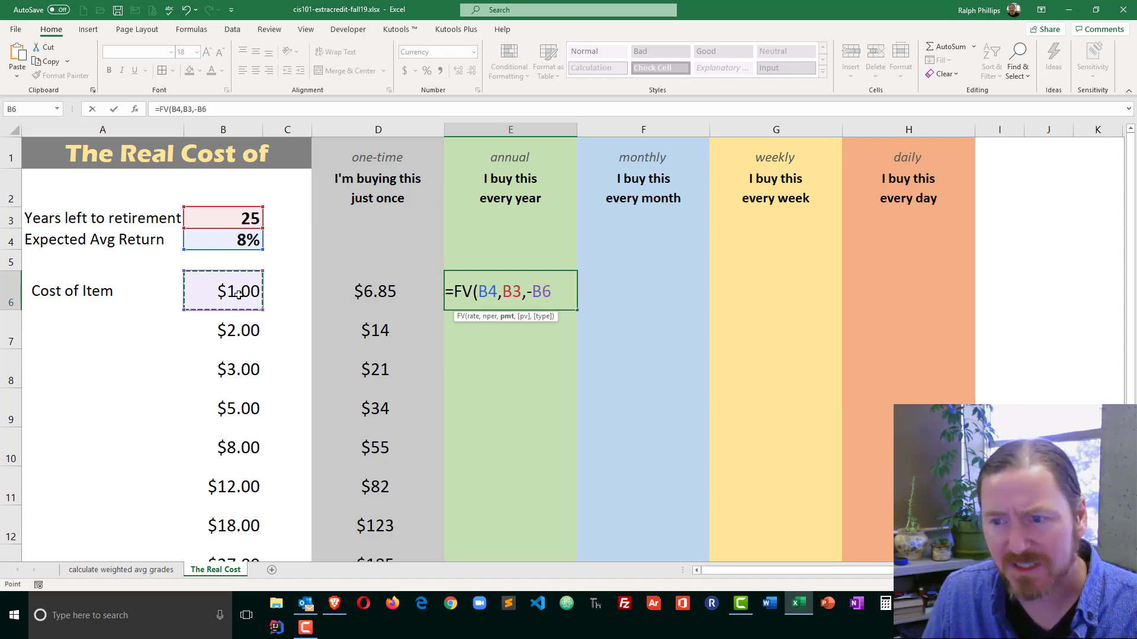
{"action": "left_click", "coordinate": [492, 291]}
{"action": "key", "text": "F4"}
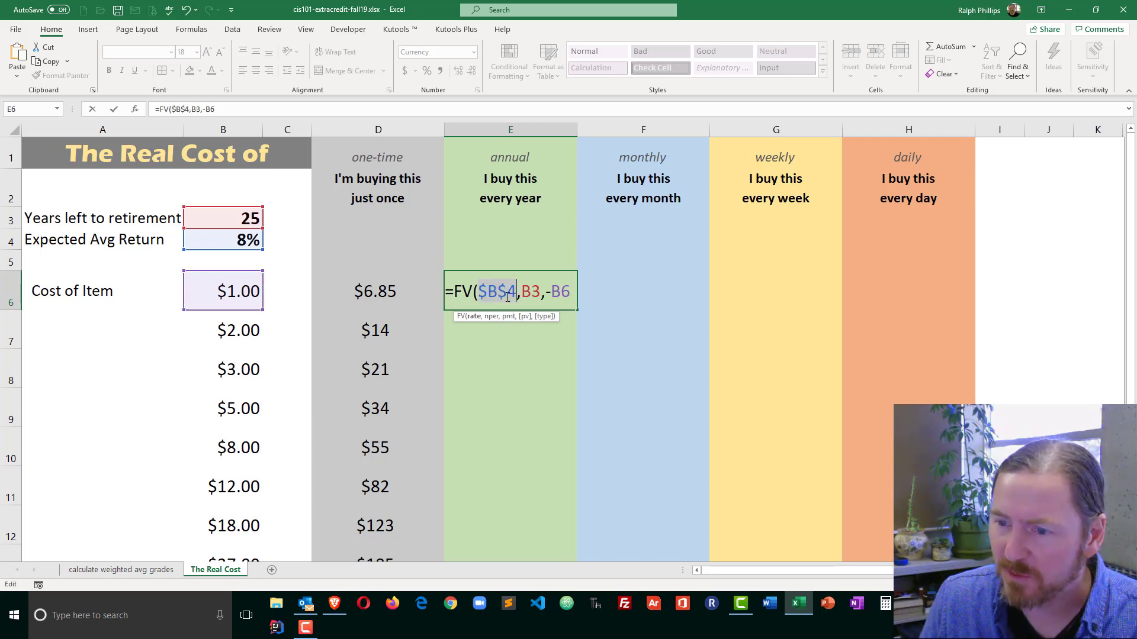
{"action": "left_click", "coordinate": [538, 294]}
{"action": "key", "text": "F4"}
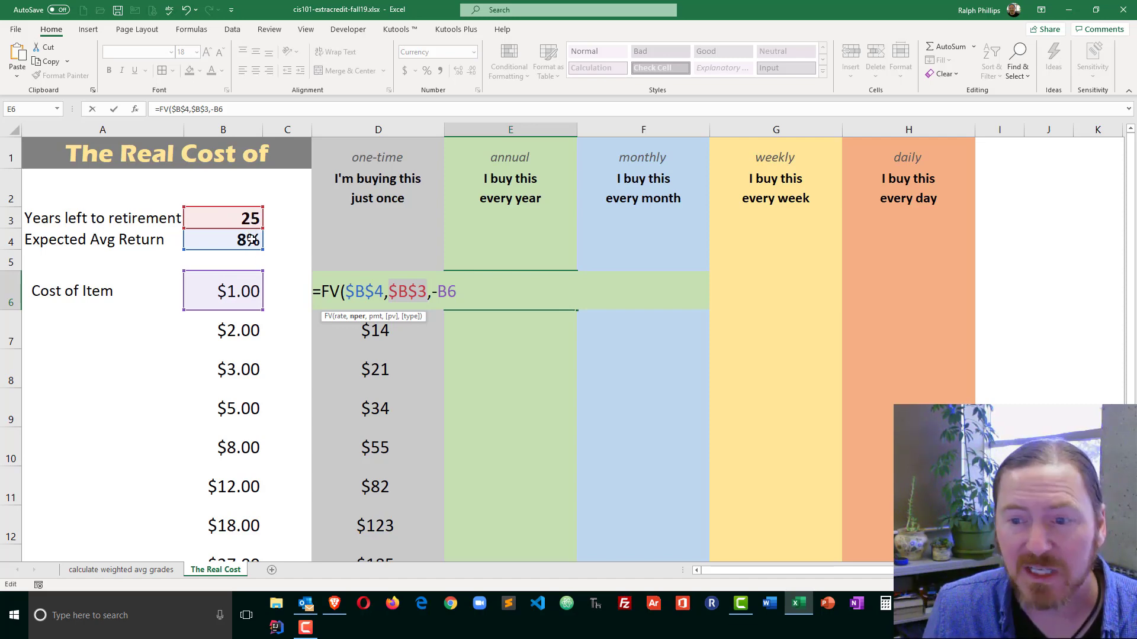
- Finish =FV($B$4,$B$3,-B6,,1) with beginning-of-period timing and fill it down column E
{"action": "left_click", "coordinate": [466, 295]}
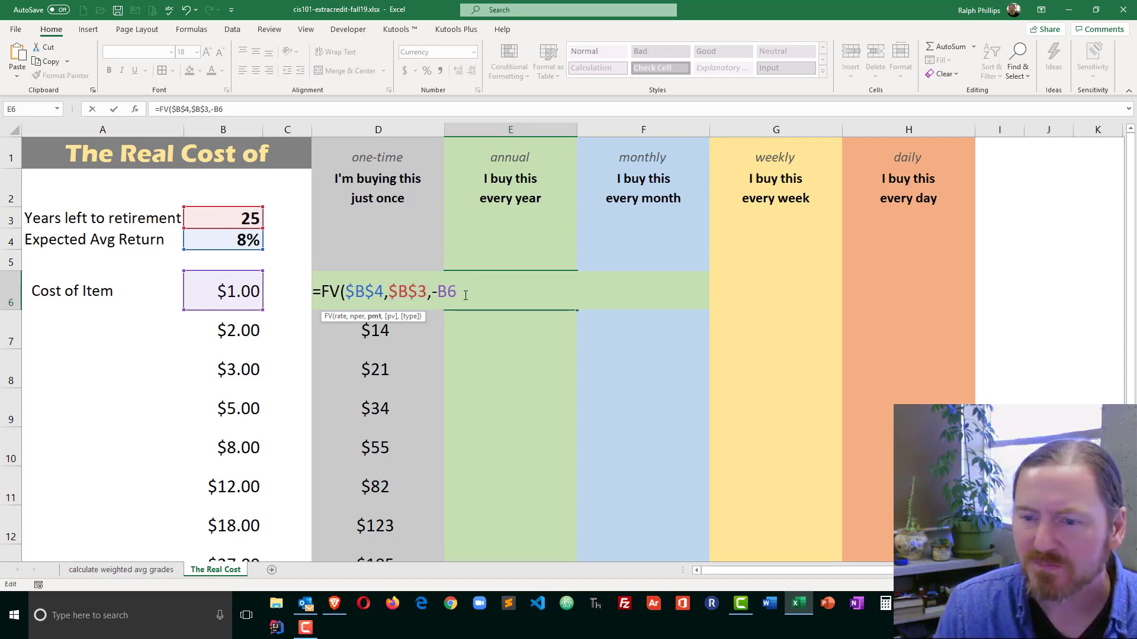
{"action": "type", "text": ","}
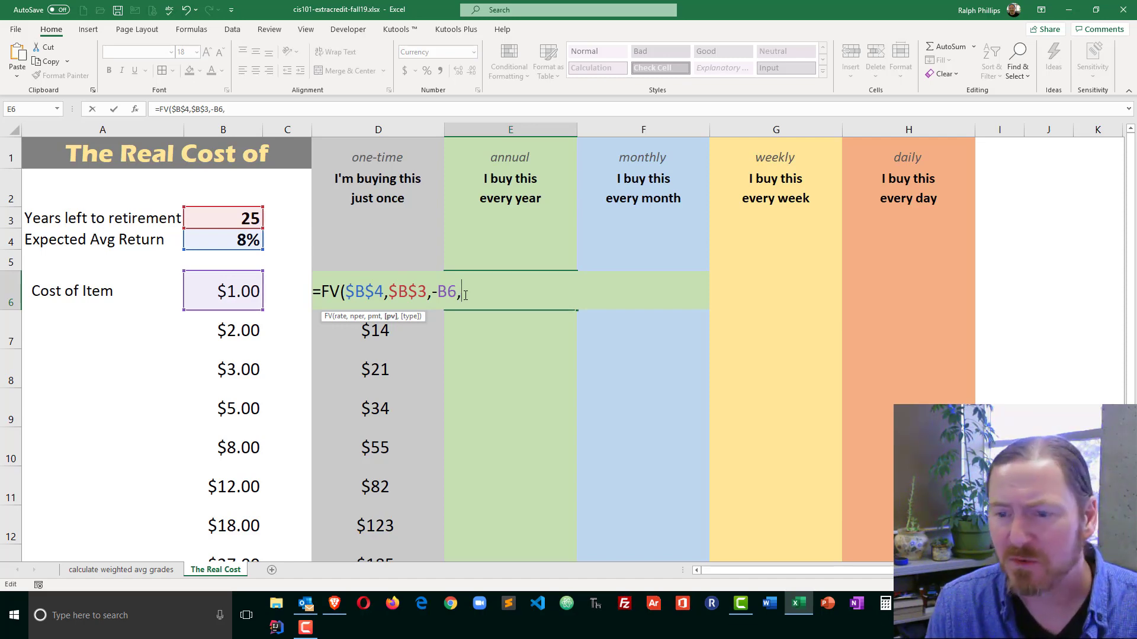
{"action": "type", "text": ","}
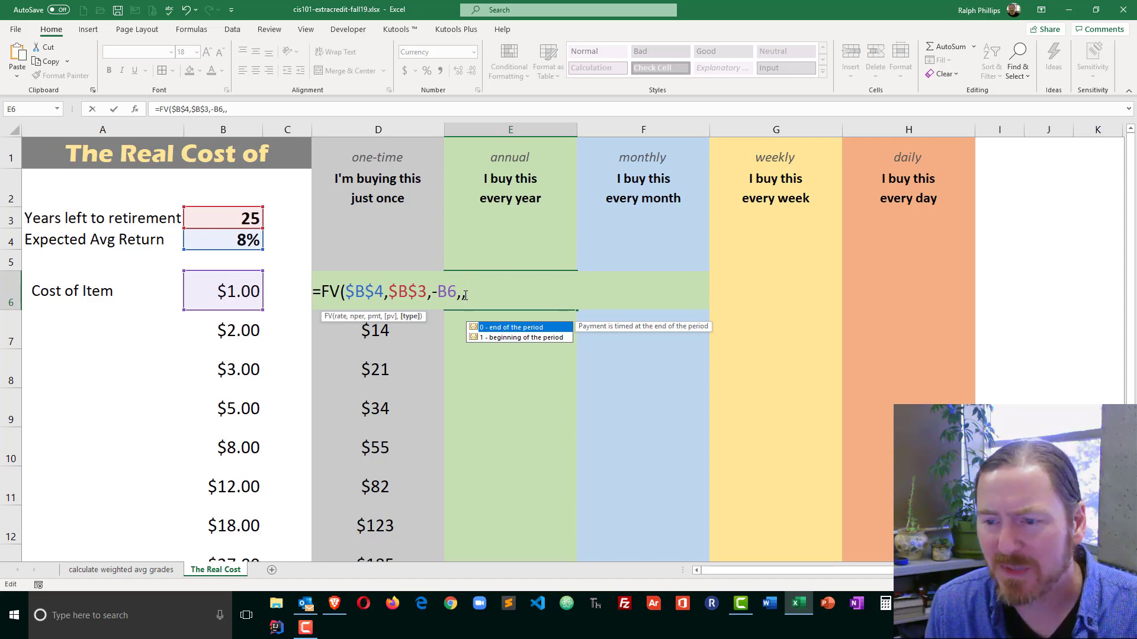
{"action": "type", "text": "1"}
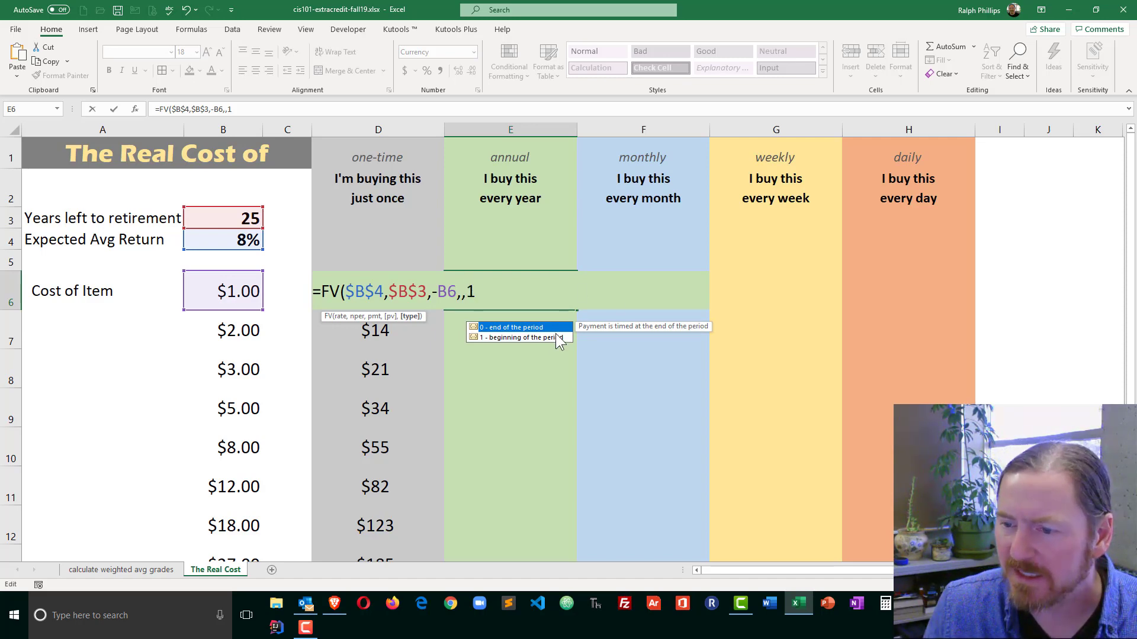
{"action": "left_click", "coordinate": [548, 340]}
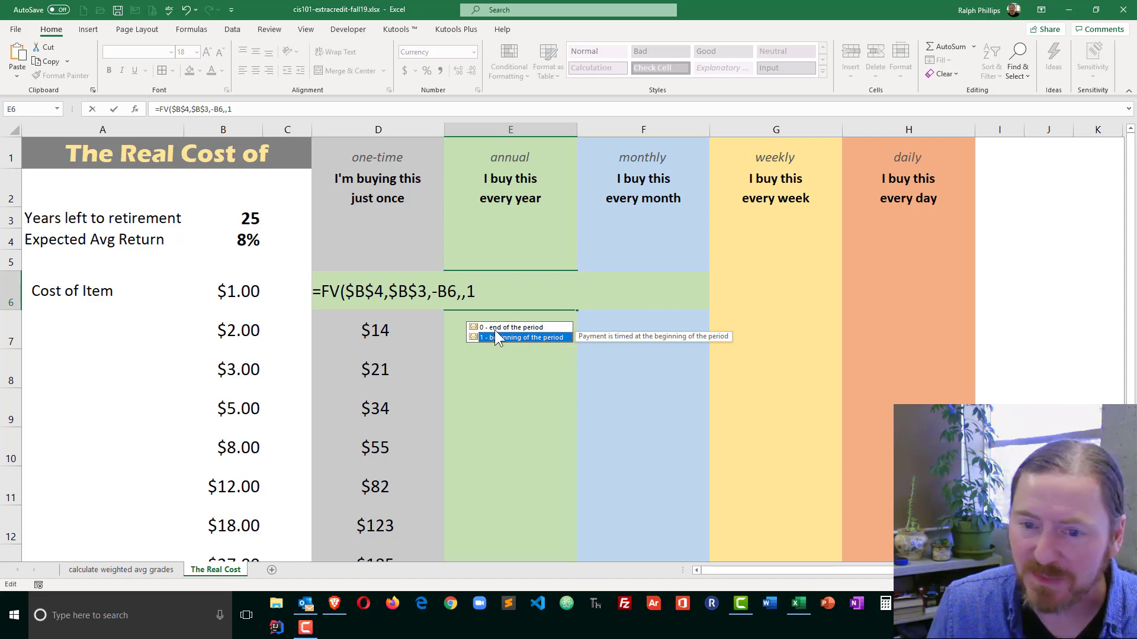
{"action": "left_click", "coordinate": [479, 290]}
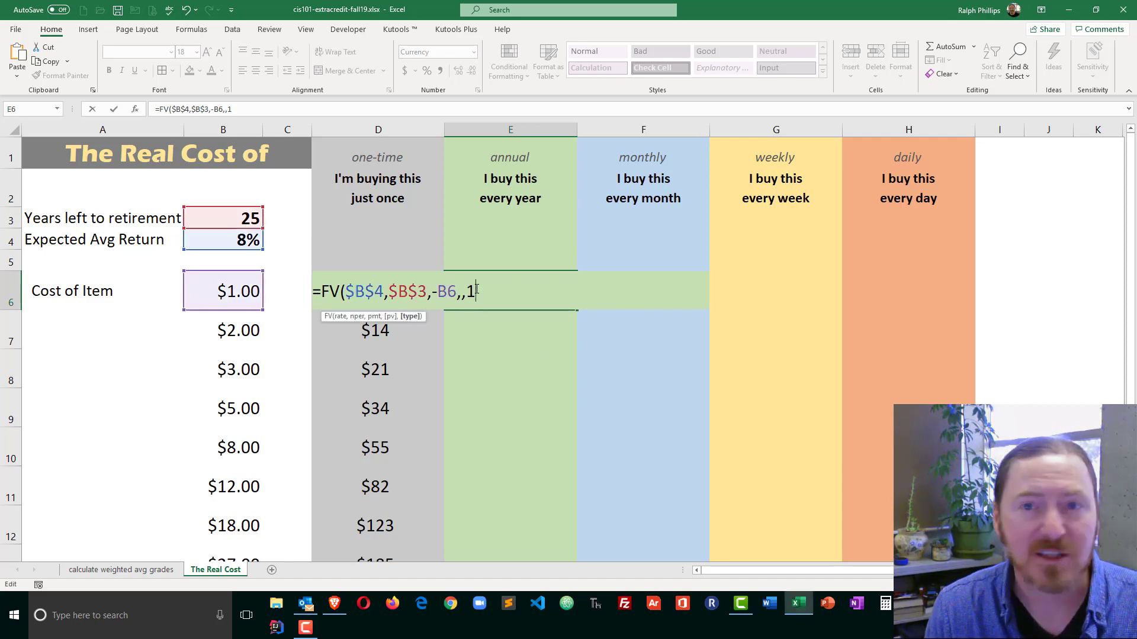
{"action": "type", "text": ")"}
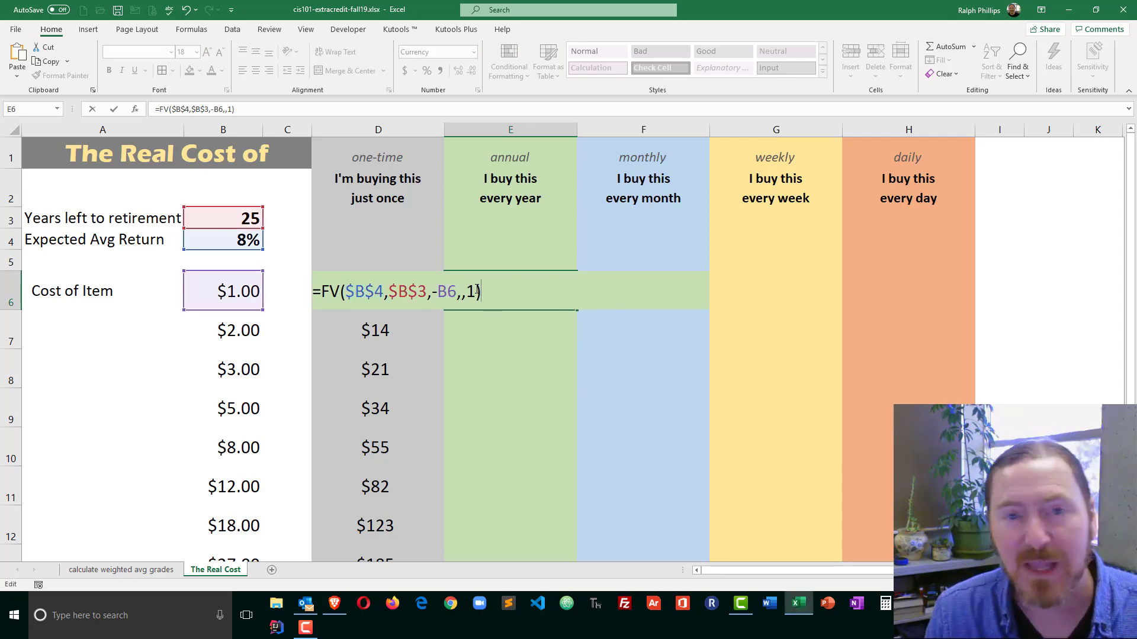
{"action": "key", "text": "Return"}
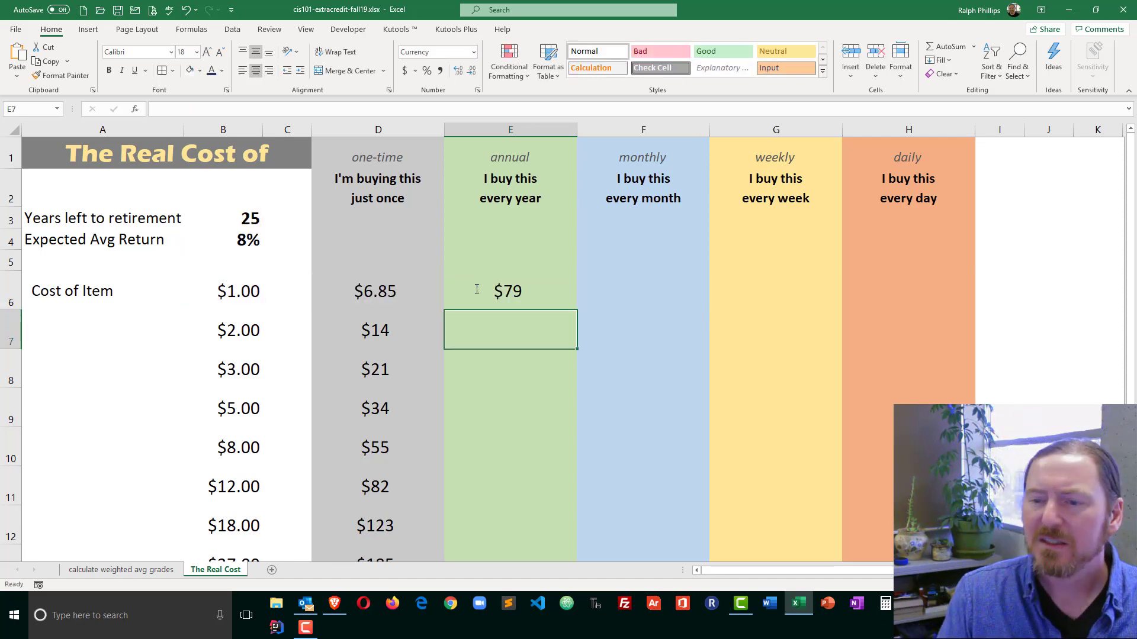
{"action": "left_click", "coordinate": [518, 292]}
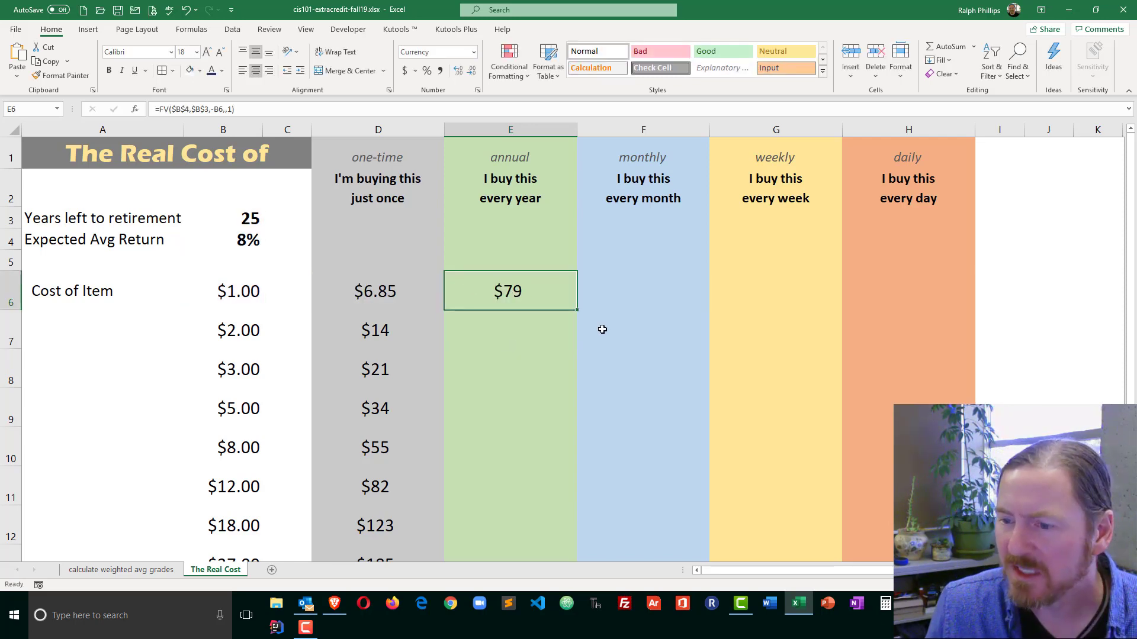
{"action": "double_click", "coordinate": [577, 310]}
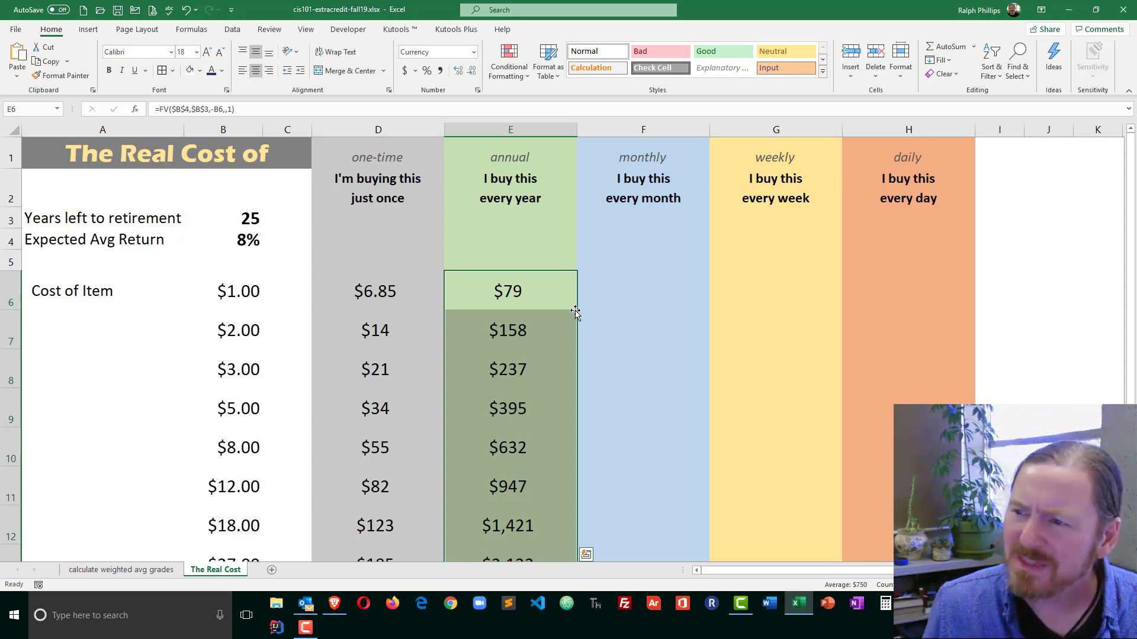
{"action": "left_click", "coordinate": [773, 281]}
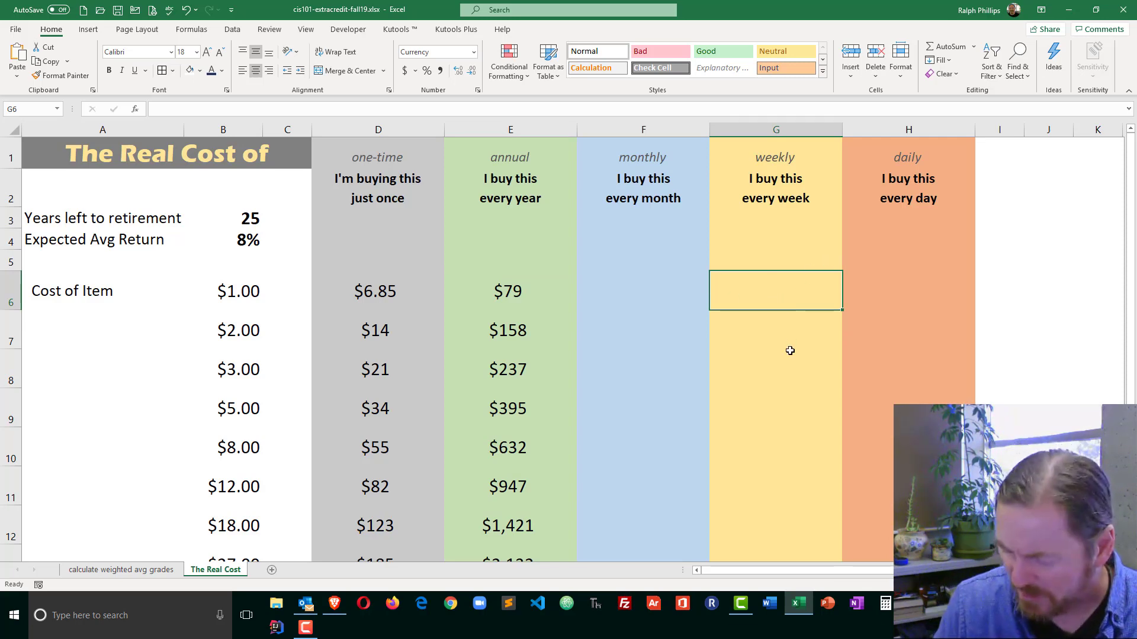
- Build the weekly FV in G6 using B4/52, B3*52, payment -B6 and type 1
{"action": "type", "text": "=FV("}
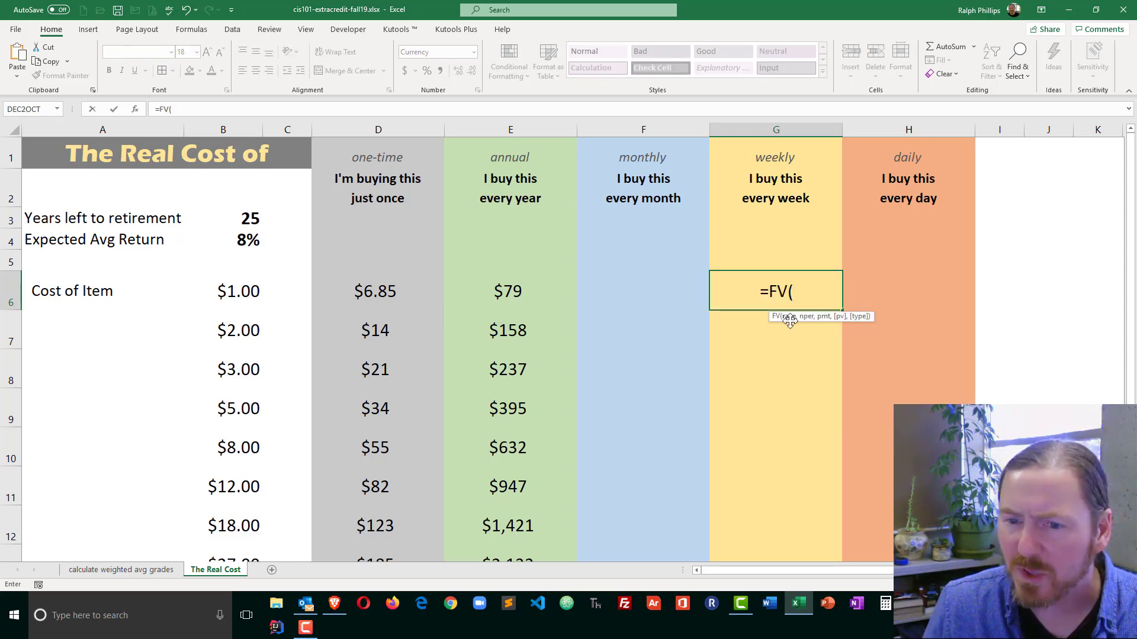
{"action": "left_click", "coordinate": [252, 240]}
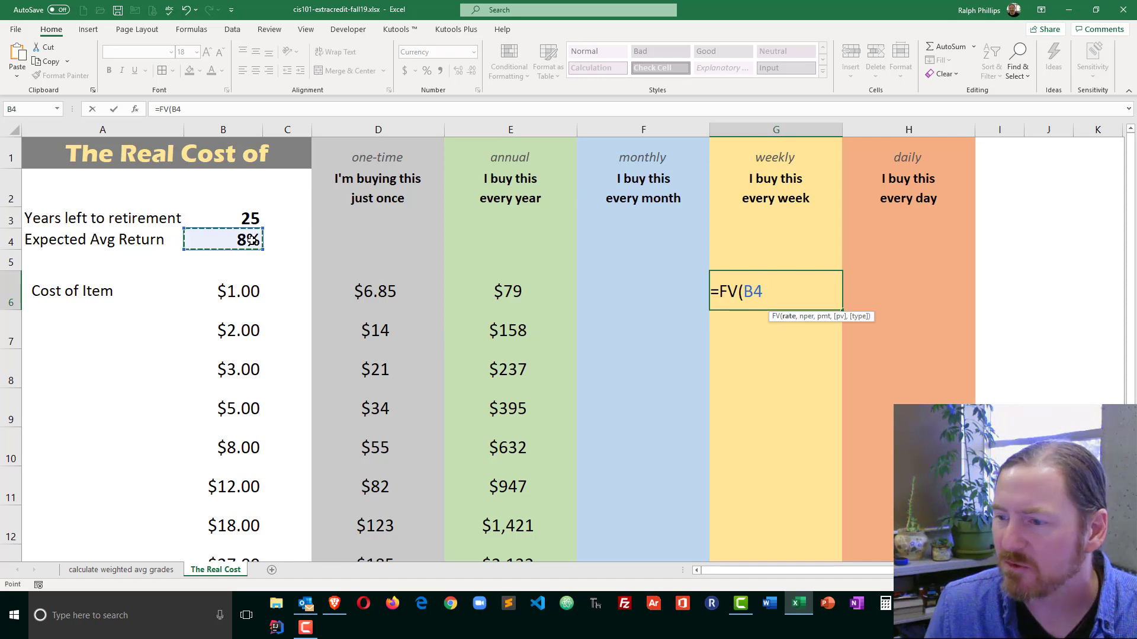
{"action": "type", "text": "/52"}
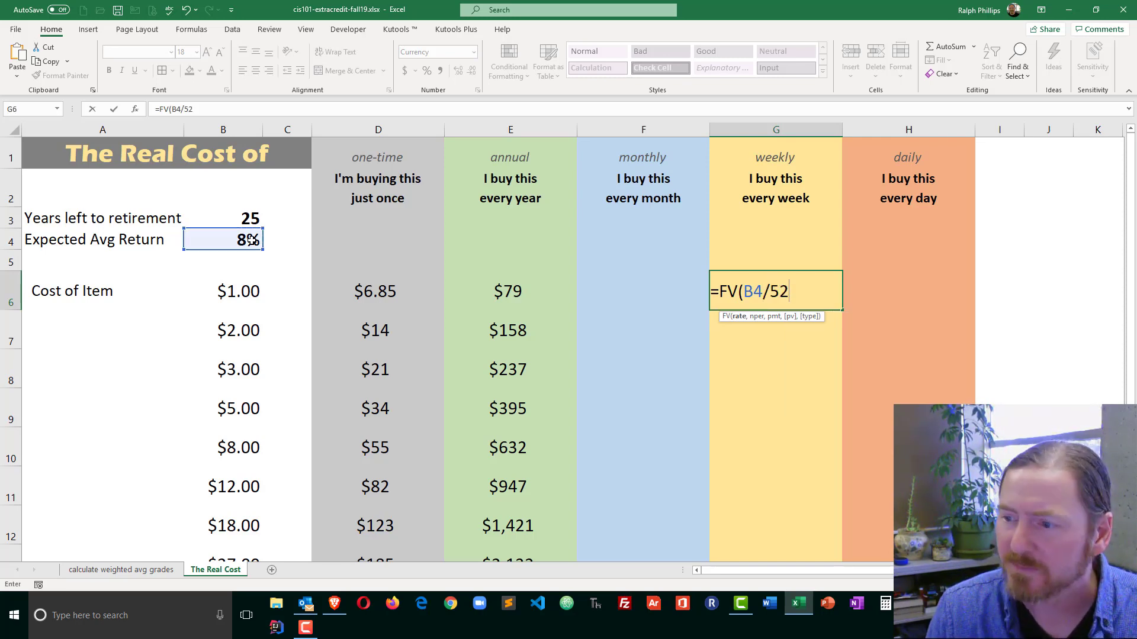
{"action": "type", "text": ","}
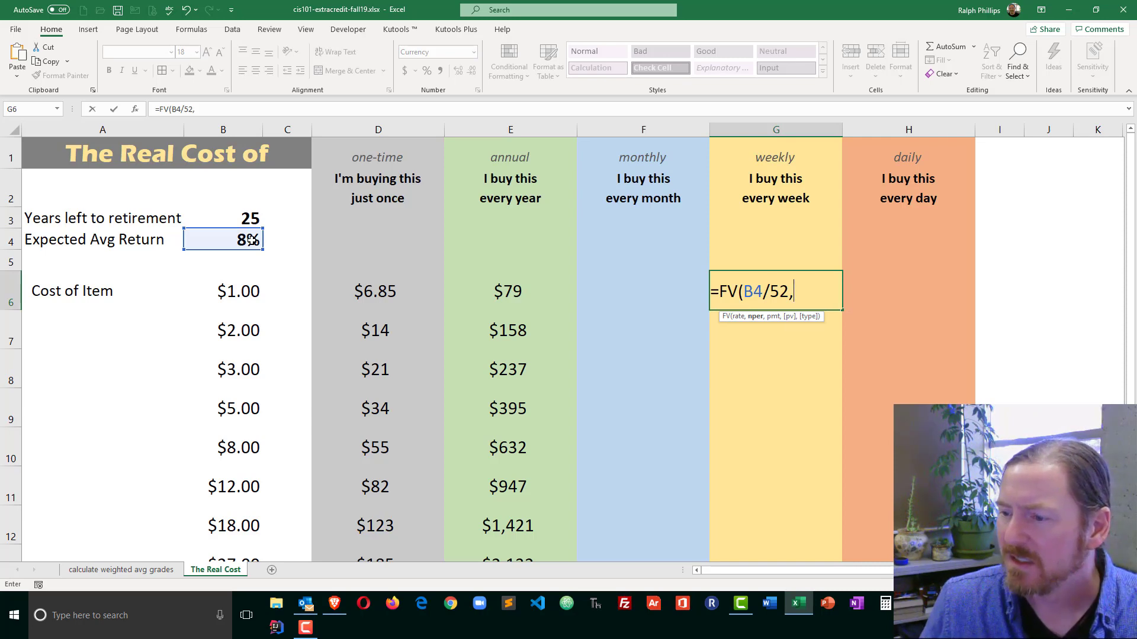
{"action": "left_click", "coordinate": [239, 220]}
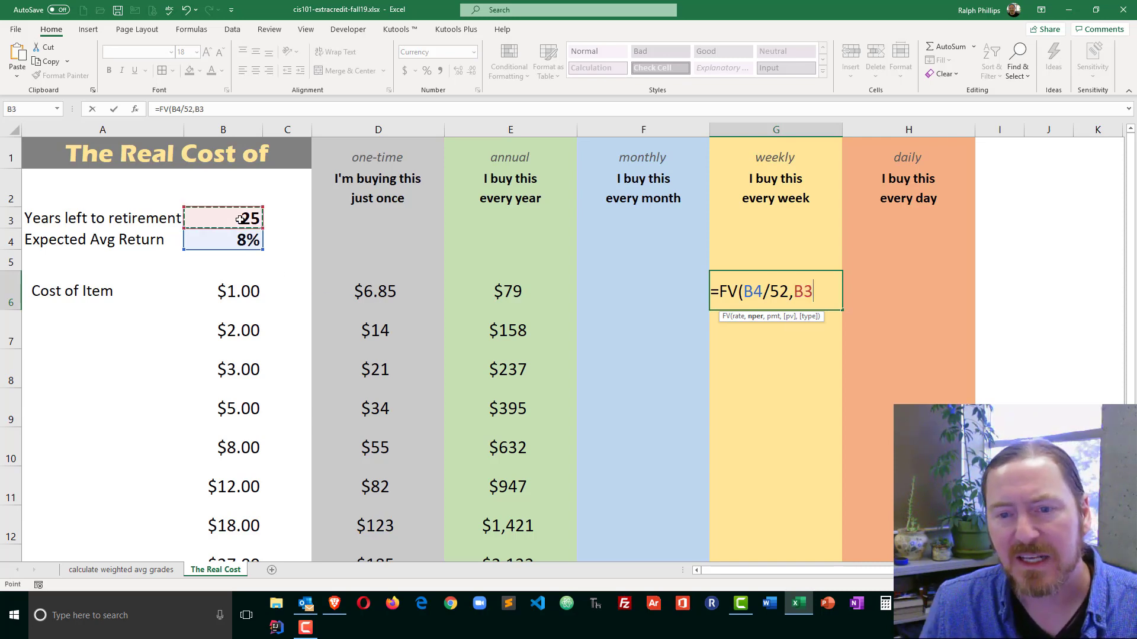
{"action": "type", "text": "*"}
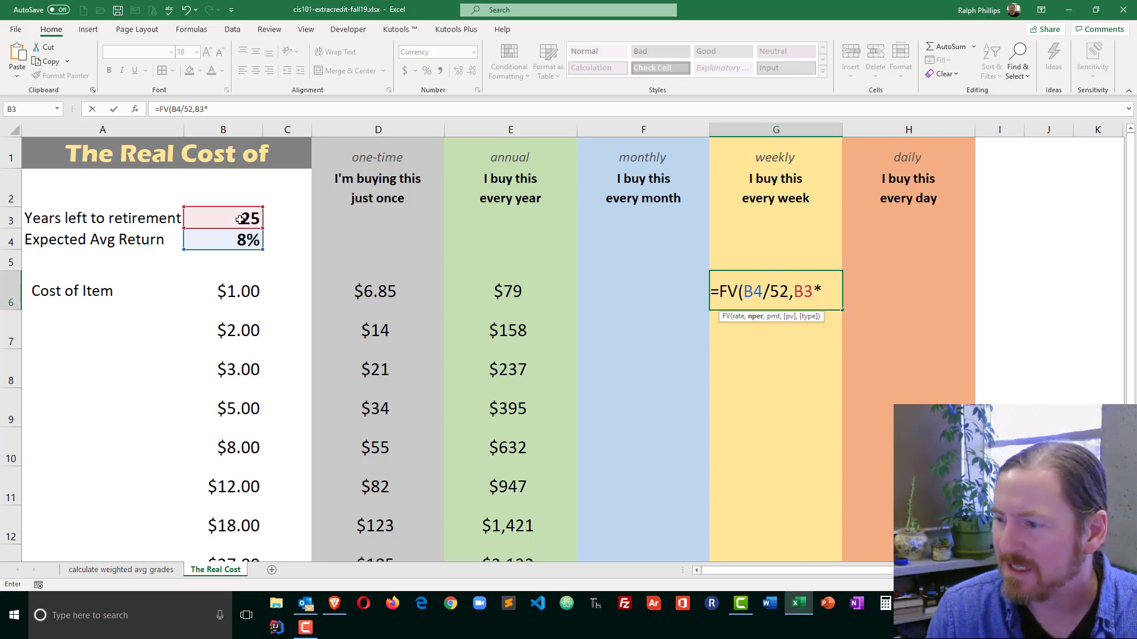
{"action": "type", "text": "52"}
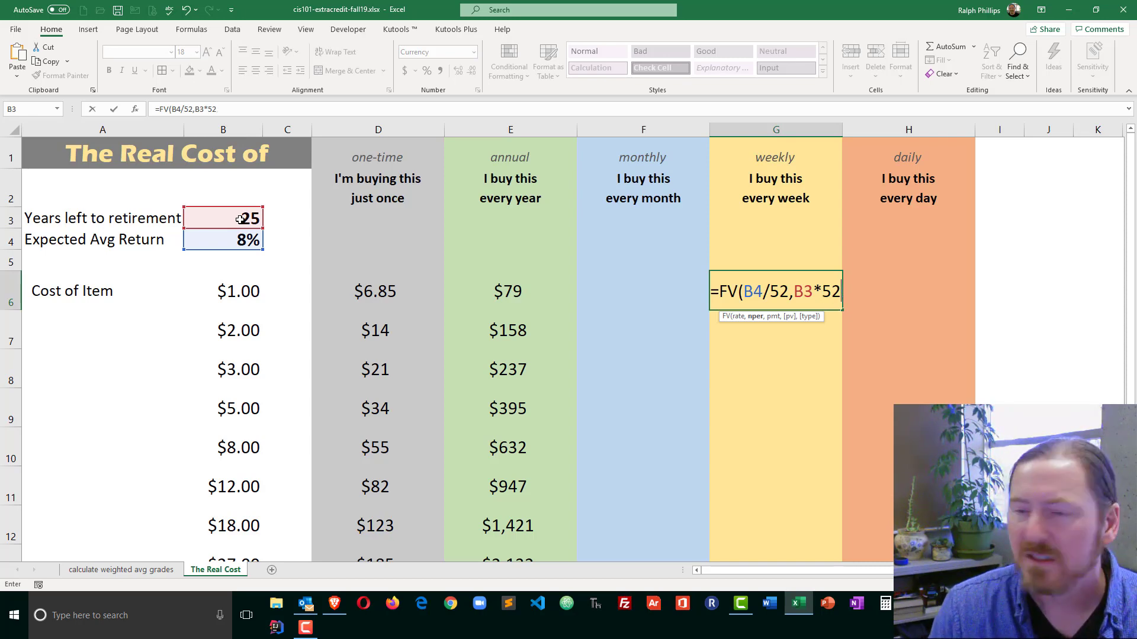
{"action": "type", "text": ","}
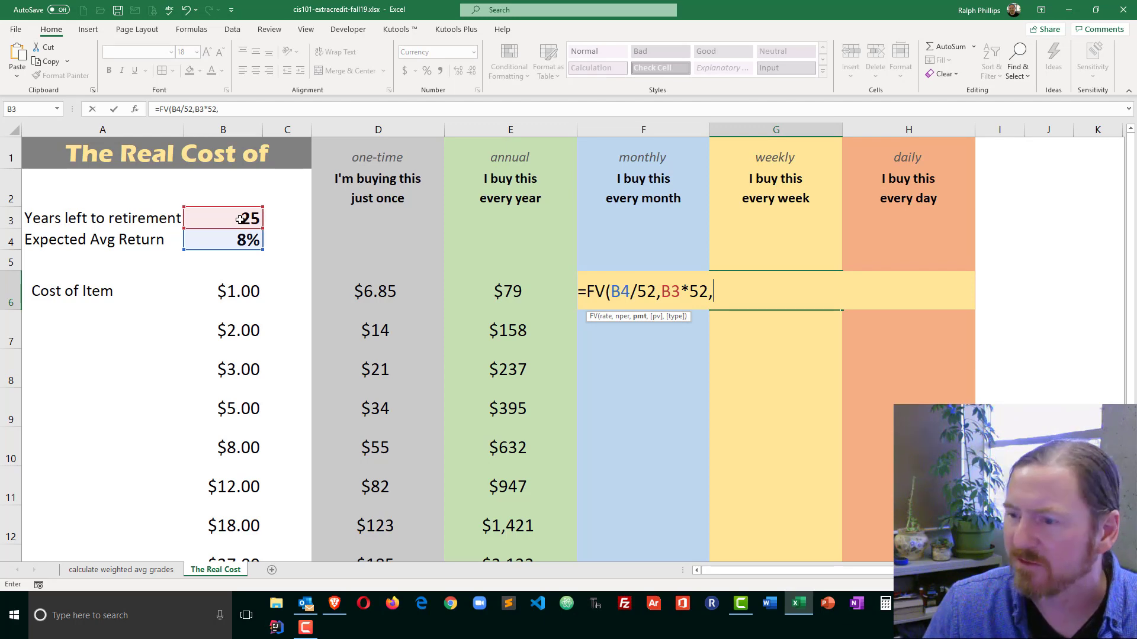
{"action": "type", "text": "-"}
{"action": "left_click", "coordinate": [234, 295]}
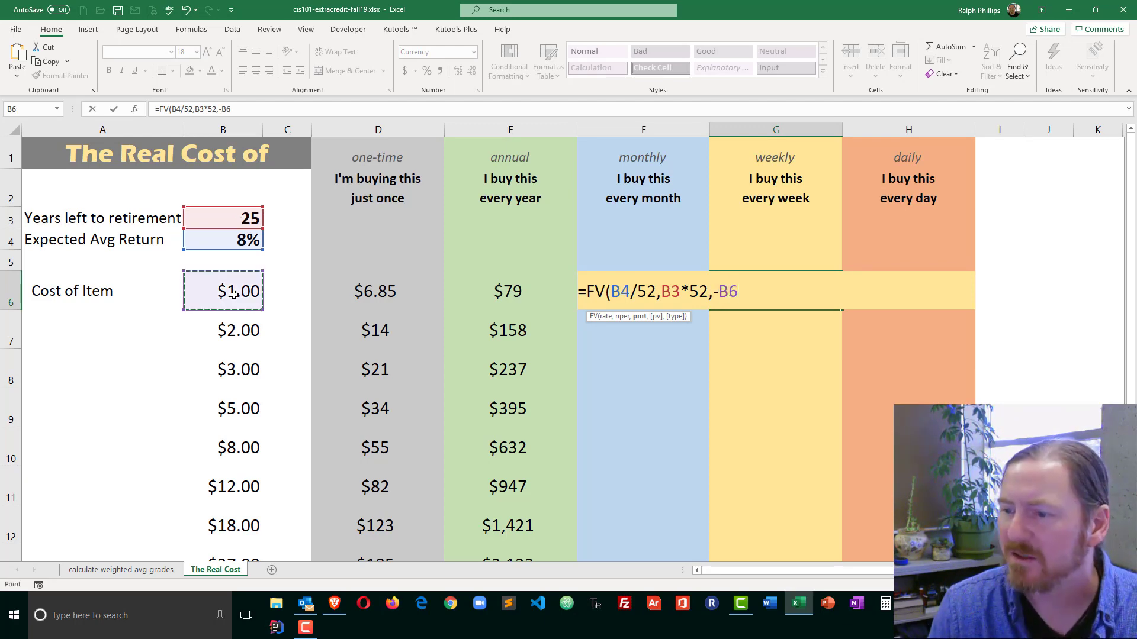
{"action": "type", "text": ",,"}
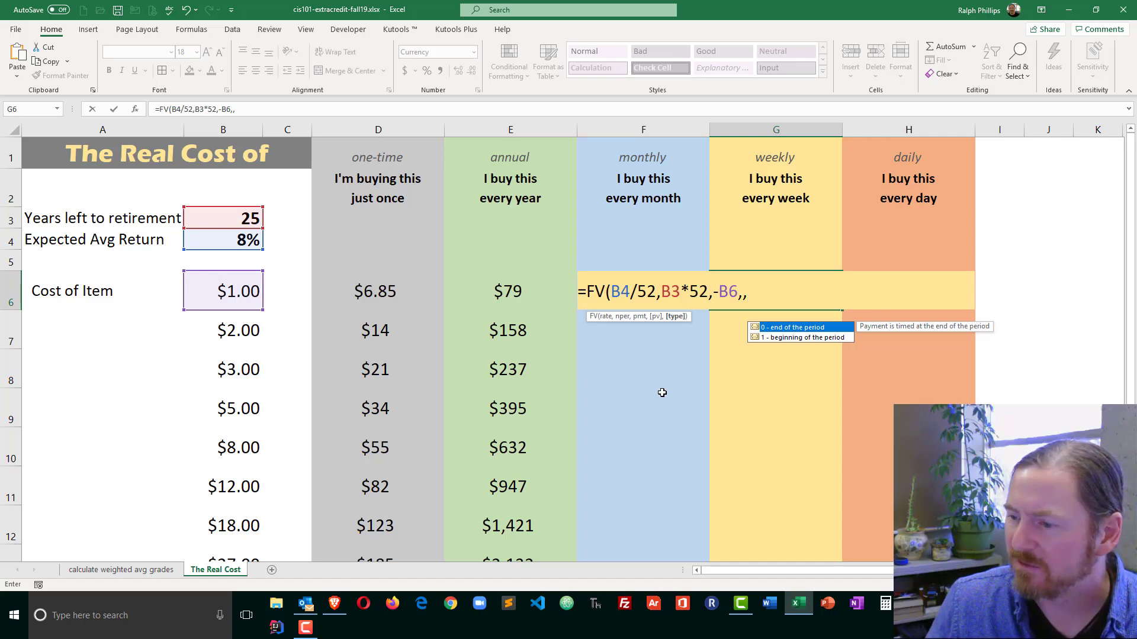
{"action": "left_click", "coordinate": [783, 338]}
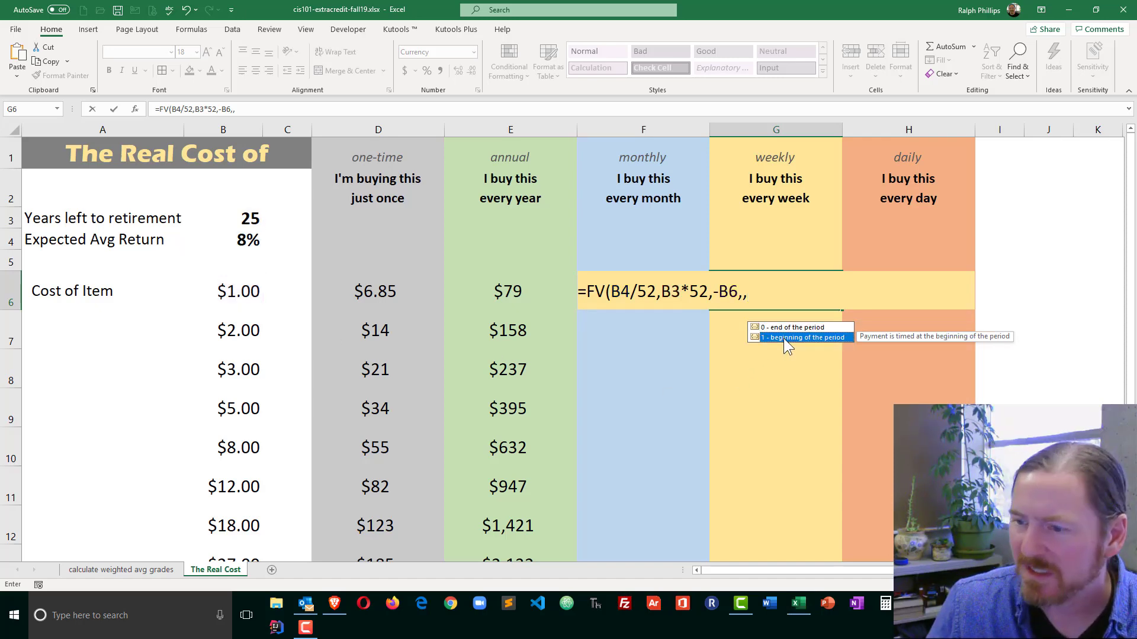
{"action": "left_click", "coordinate": [752, 297]}
{"action": "type", "text": "1"}
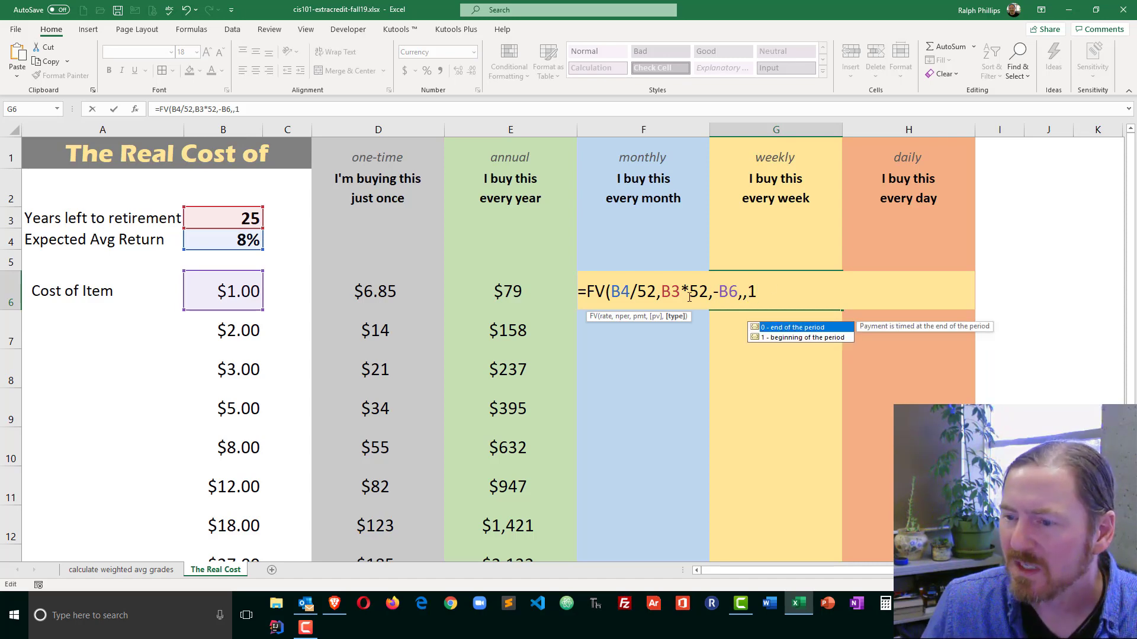
- Make B4 and B3 absolute and commit =FV($B$4/52,$B$3*52,-B6,,1)
{"action": "left_click", "coordinate": [620, 292]}
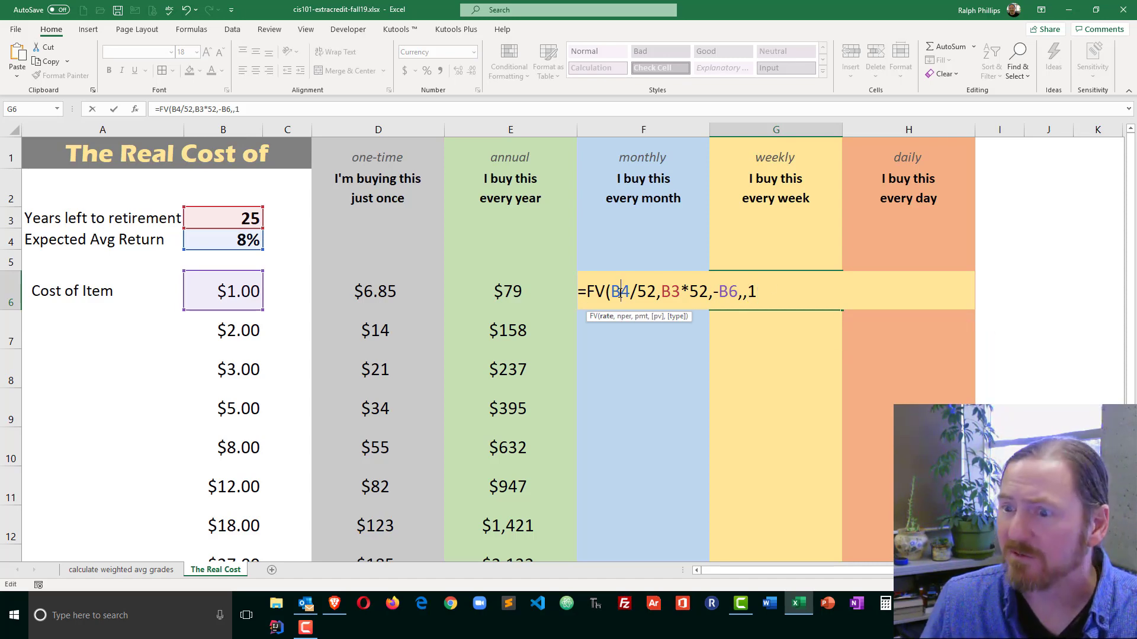
{"action": "key", "text": "F4"}
{"action": "left_click", "coordinate": [693, 291]}
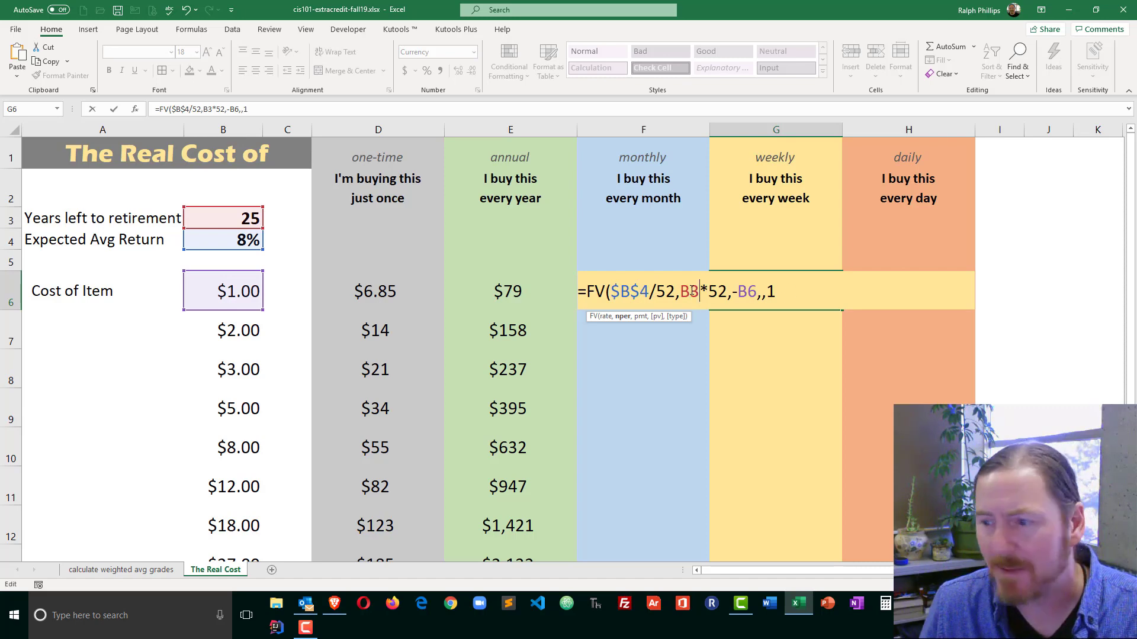
{"action": "key", "text": "F4"}
{"action": "left_click", "coordinate": [803, 293]}
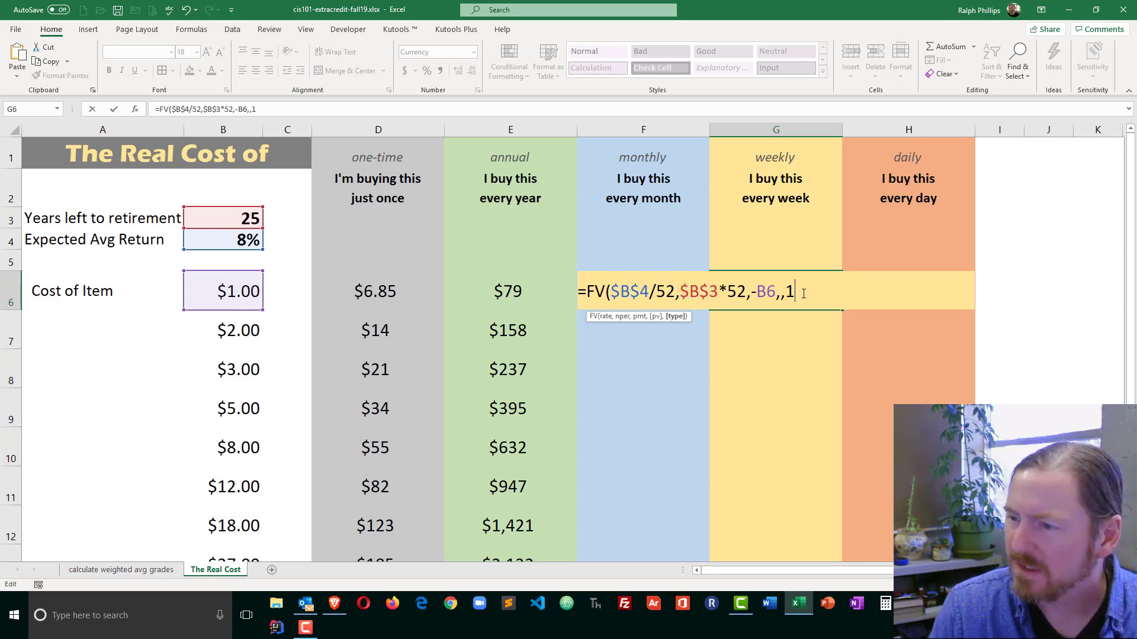
{"action": "type", "text": ")"}
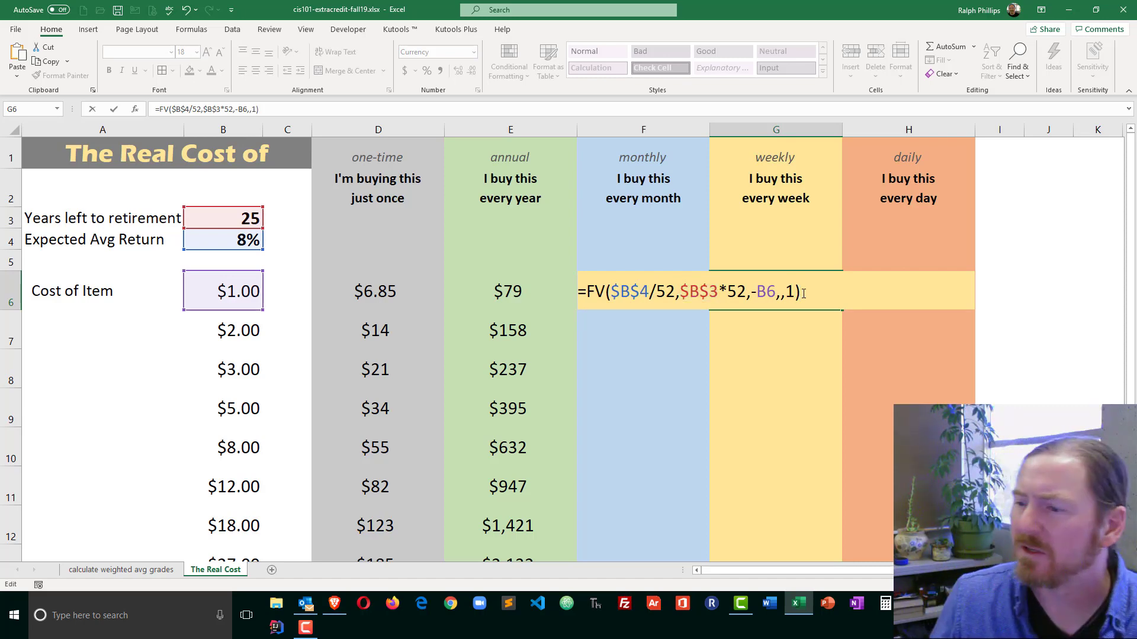
{"action": "key", "text": "Return"}
{"action": "left_click", "coordinate": [803, 293]}
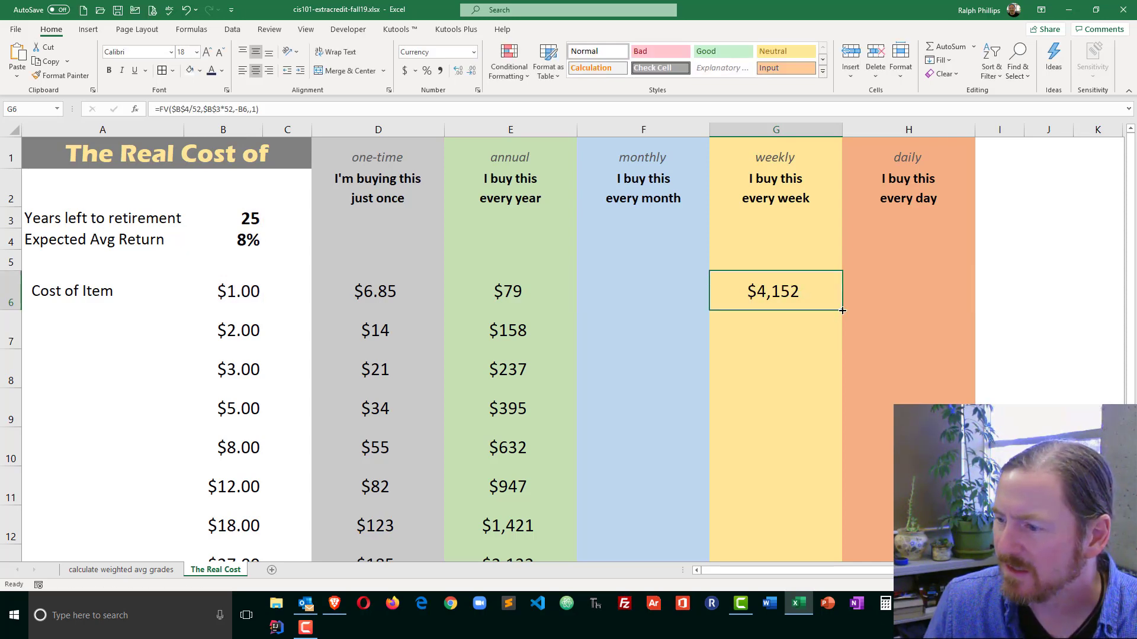
- Fill G6 down to G13 and verify the monthly (/12) and daily (/365) formulas
{"action": "left_click_drag", "start_coordinate": [842, 310], "coordinate": [835, 505]}
{"action": "scroll", "coordinate": [868, 463], "scroll_direction": "up", "scroll_amount": 1}
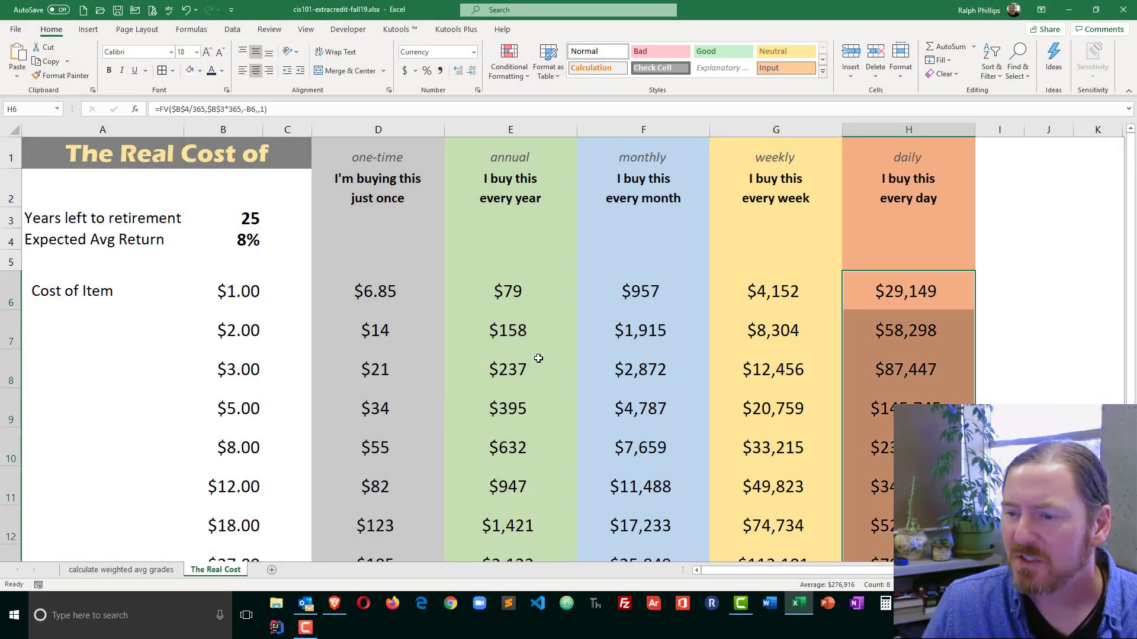
{"action": "double_click", "coordinate": [620, 290]}
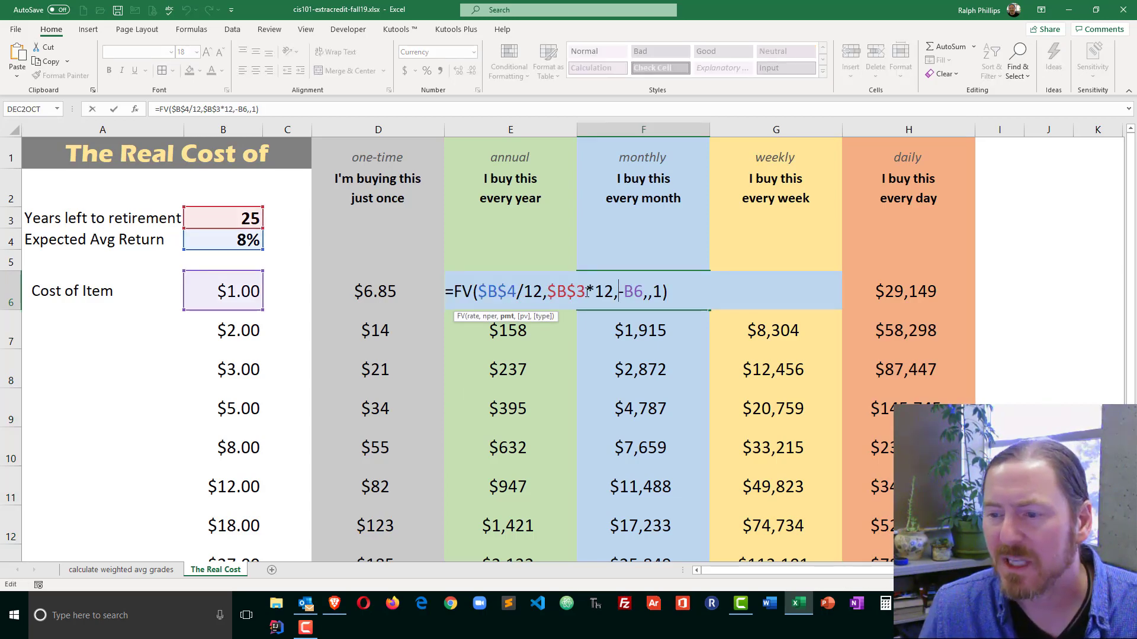
{"action": "key", "text": "Return"}
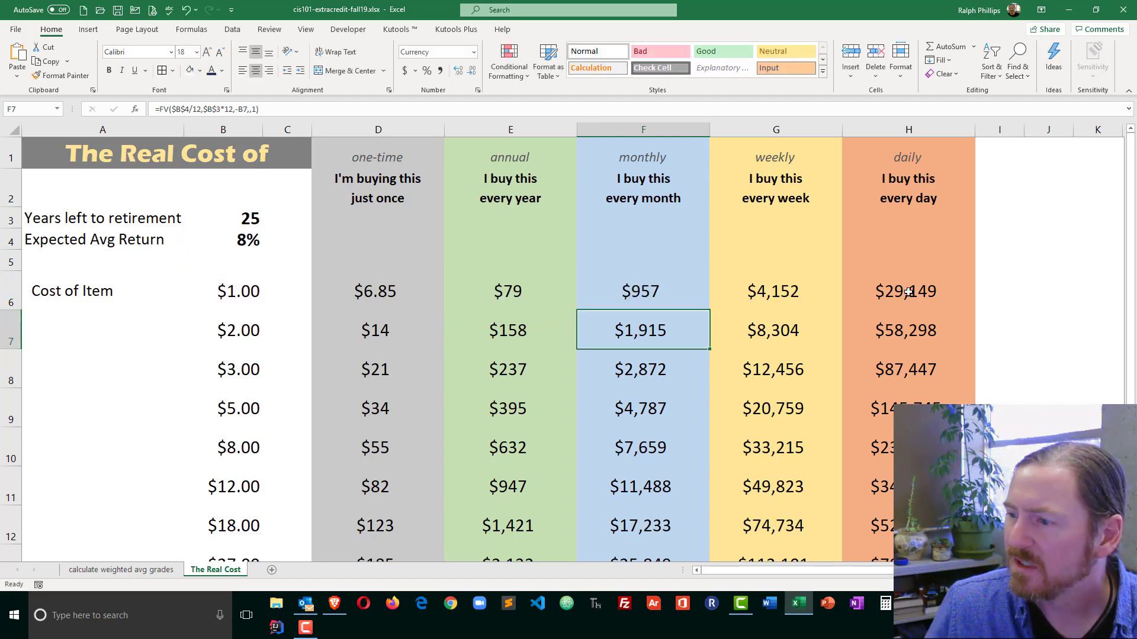
{"action": "double_click", "coordinate": [908, 291]}
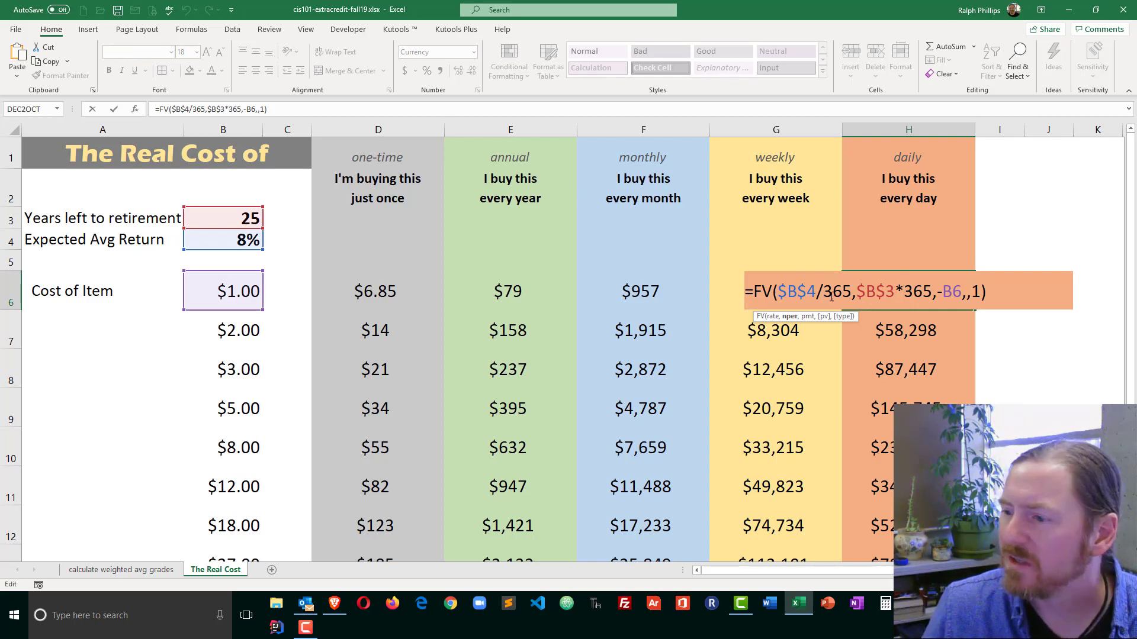
{"action": "left_click_drag", "start_coordinate": [857, 293], "coordinate": [896, 293]}
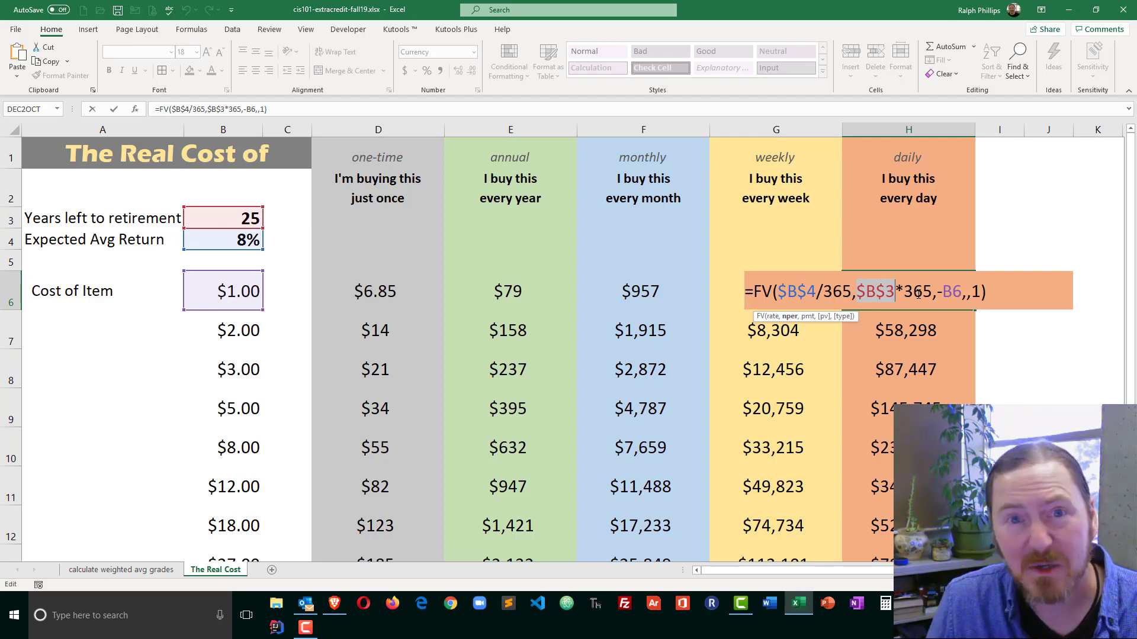
{"action": "key", "text": "Return"}
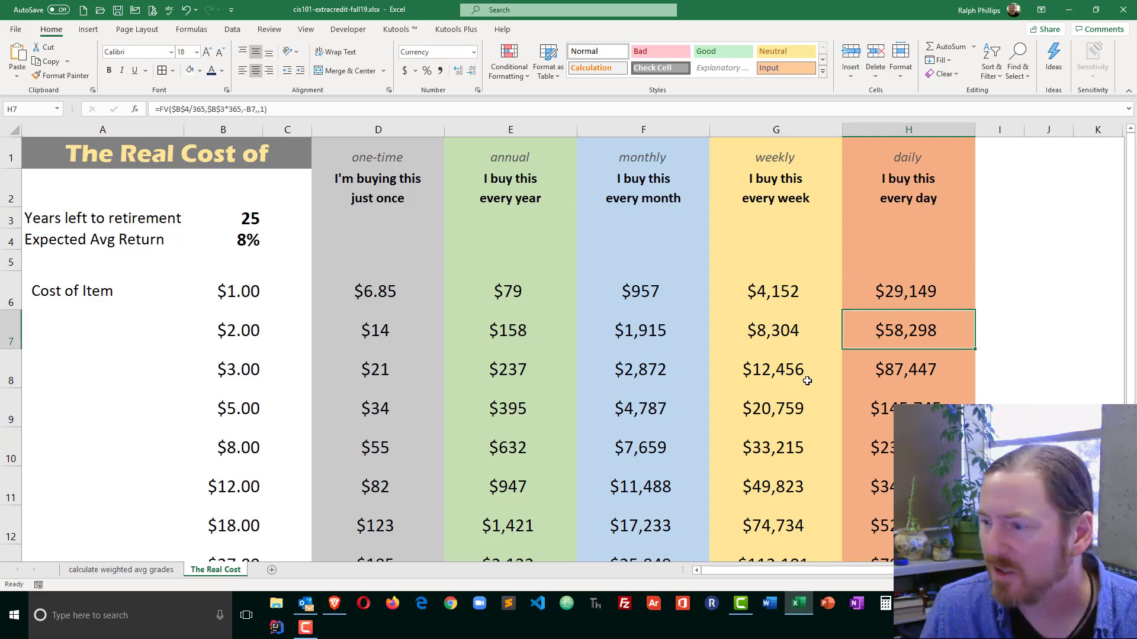
- Change the first item cost to $4.00 and years to retirement to 40
{"action": "left_click", "coordinate": [249, 297]}
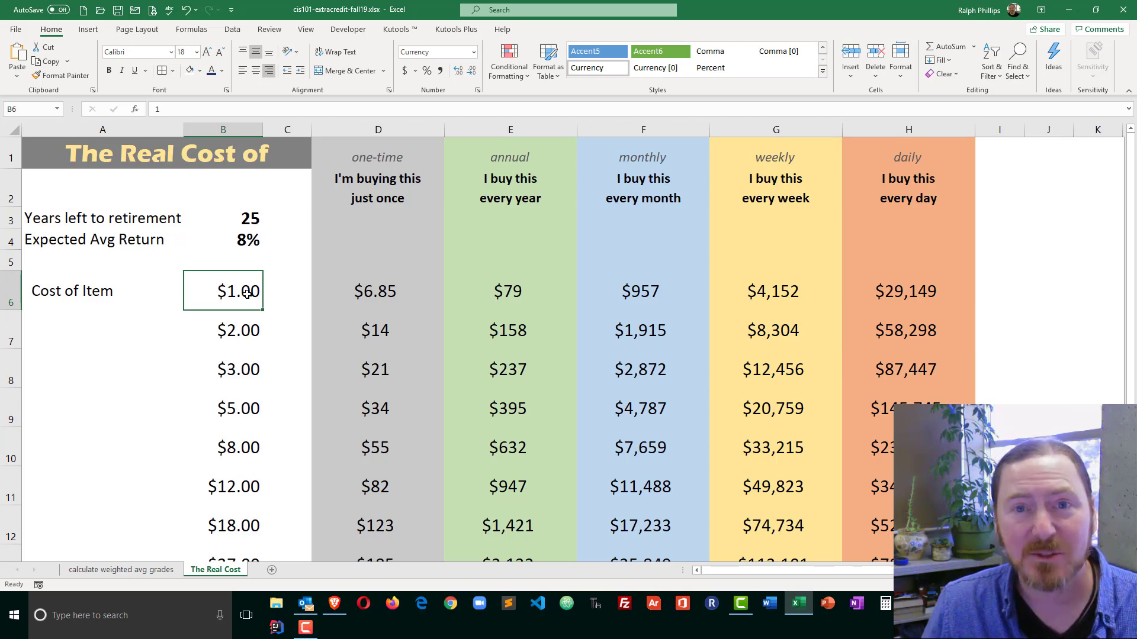
{"action": "type", "text": "4"}
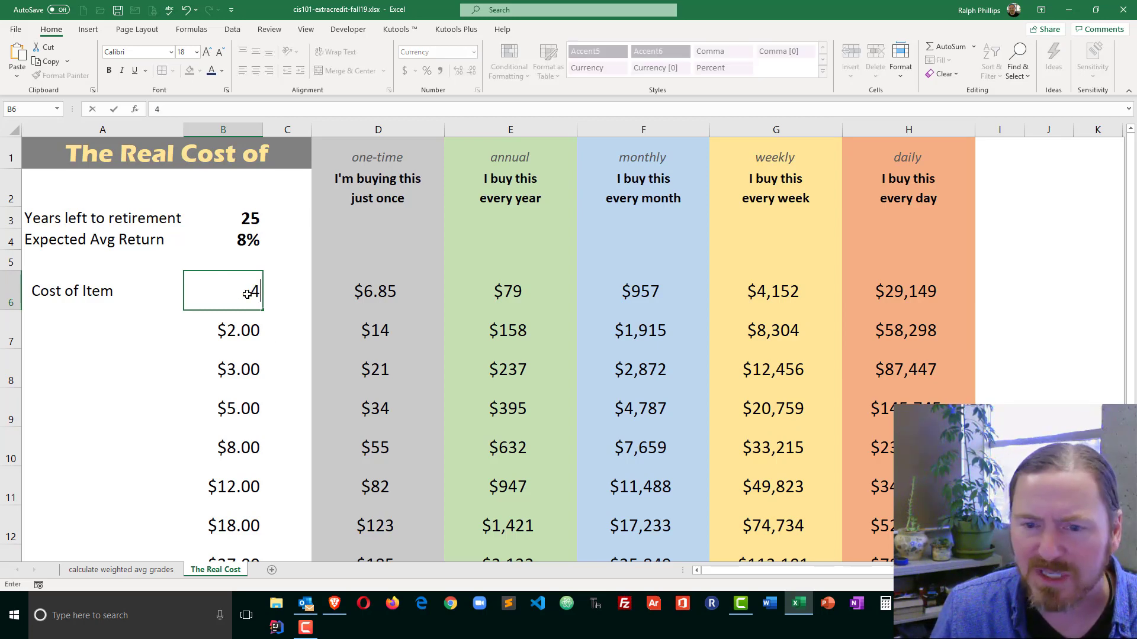
{"action": "key", "text": "Return"}
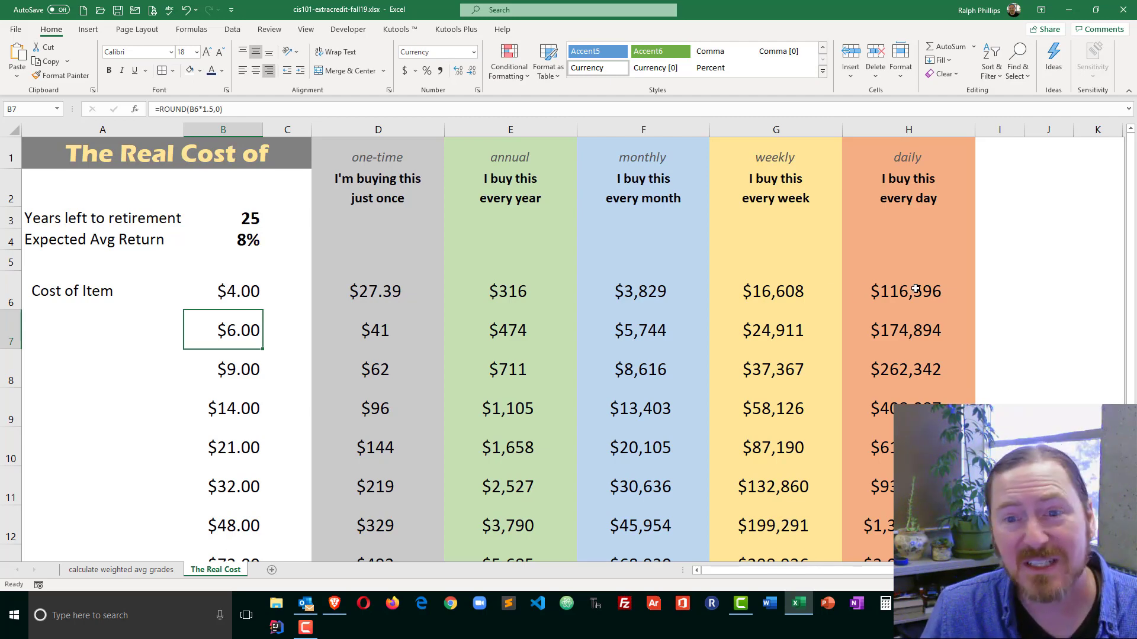
{"action": "left_click", "coordinate": [251, 224]}
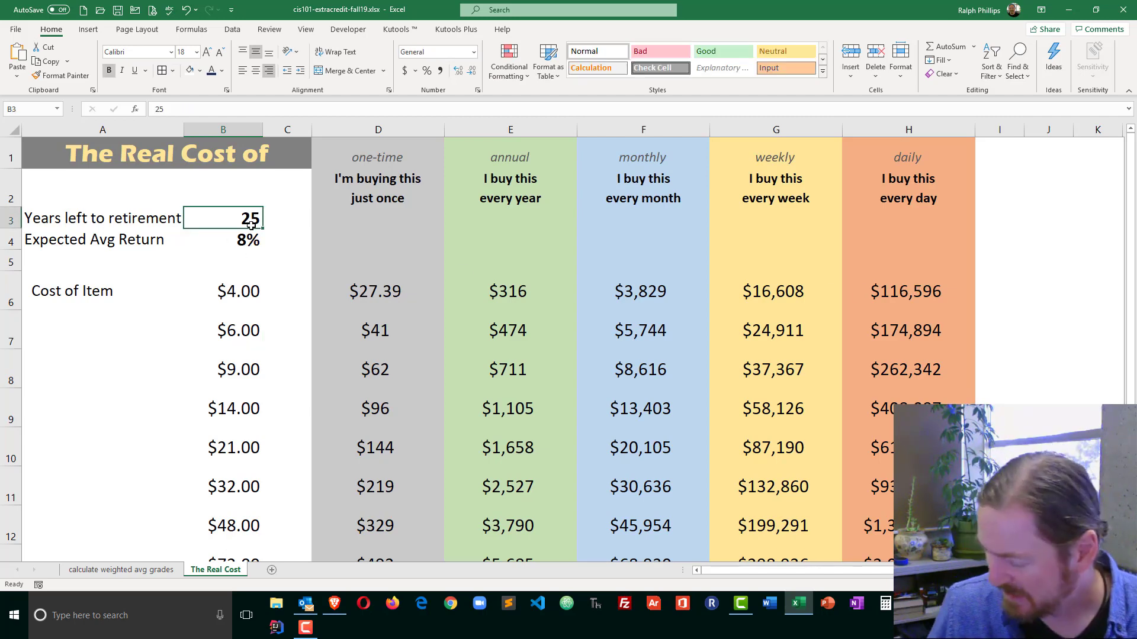
{"action": "type", "text": "40"}
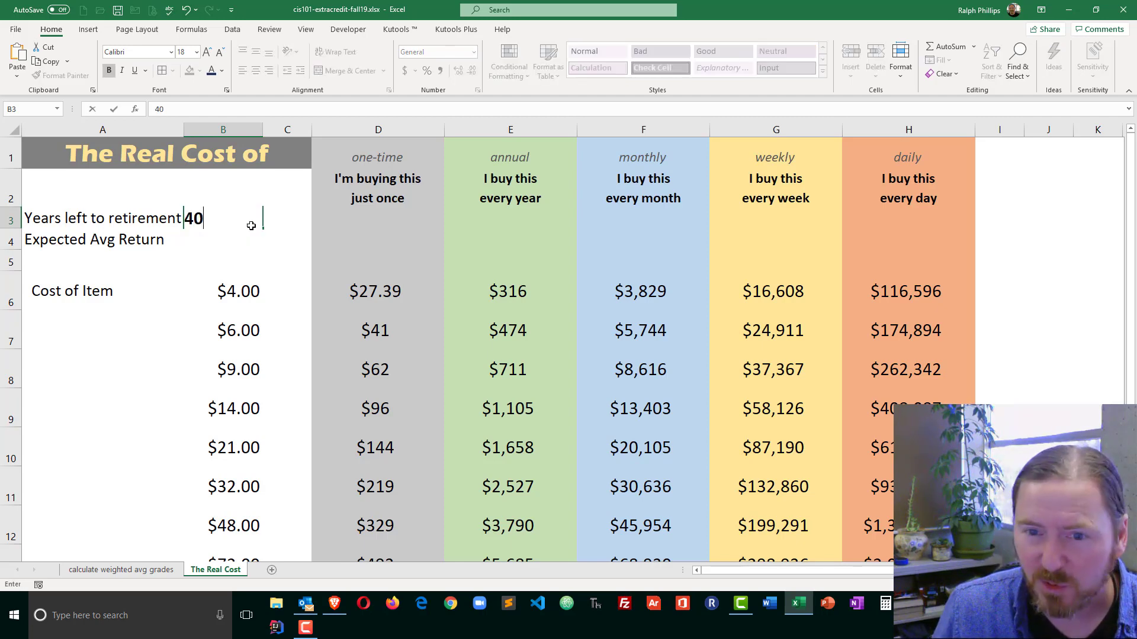
{"action": "key", "text": "Return"}
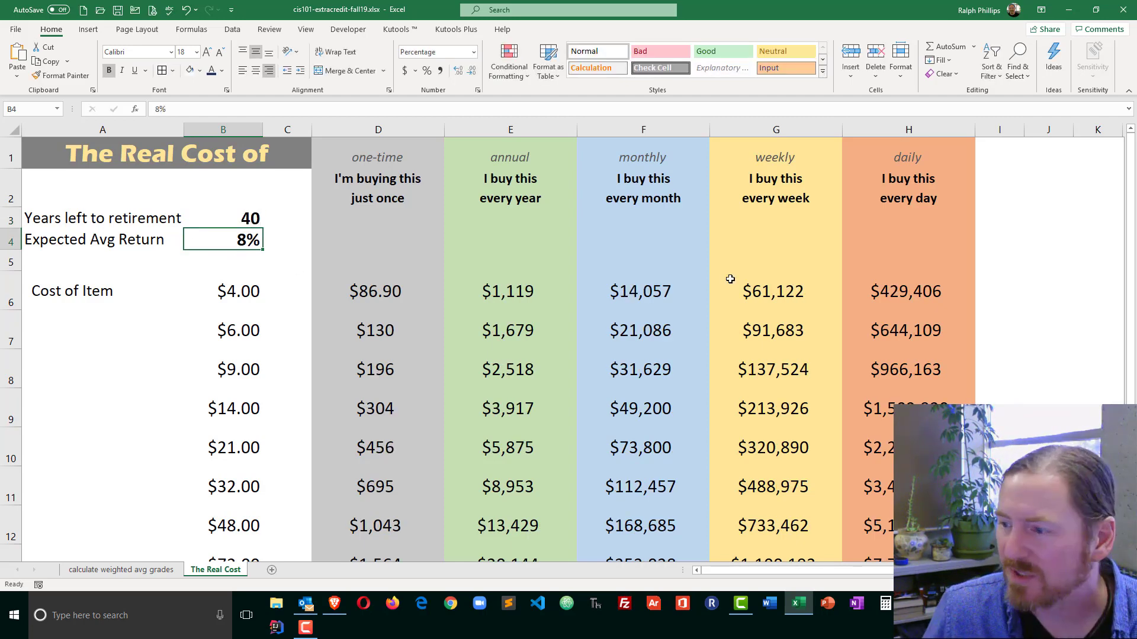
{"action": "left_click", "coordinate": [906, 294]}
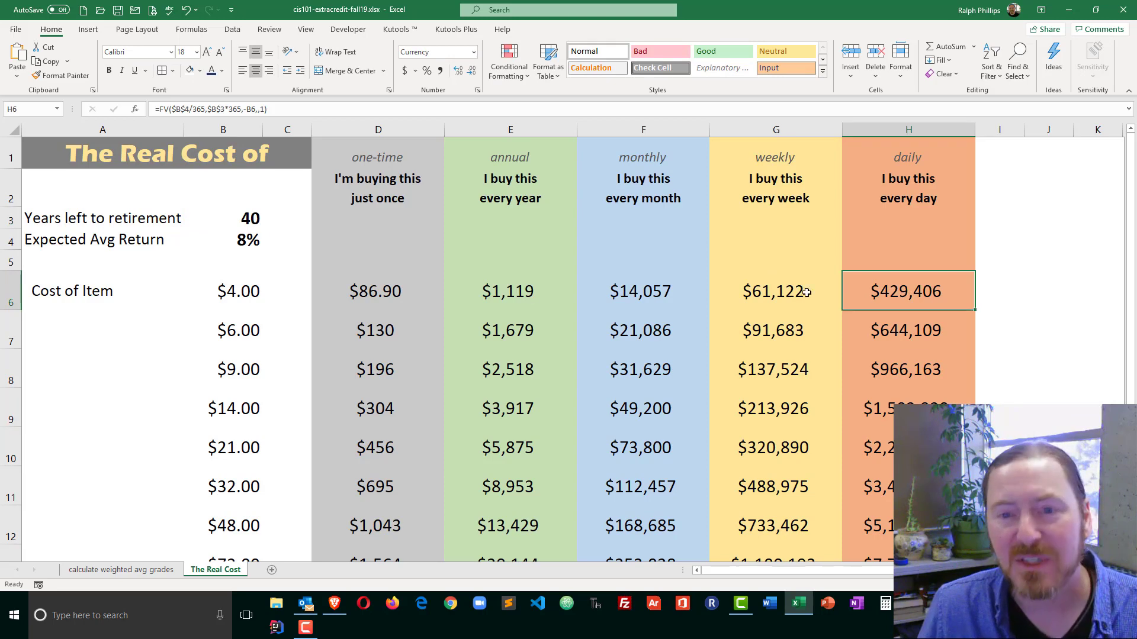